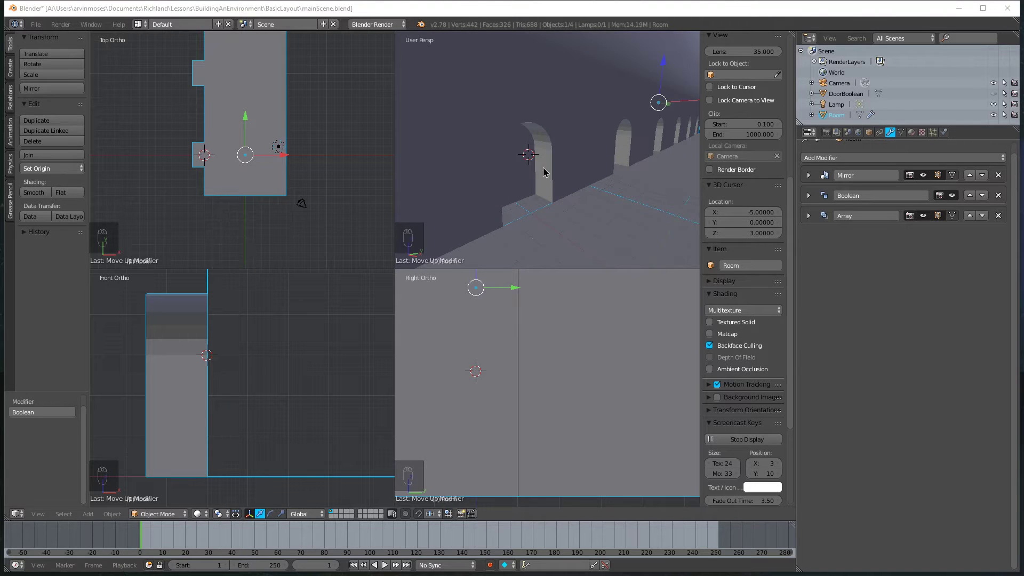
Orbit around the room's arches and switch the Room mesh into Edit Mode.
mouse_move(544, 171)
middle_down()
mouse_move(560, 160)
mouse_move(553, 178)
mouse_move(527, 163)
middle_up()
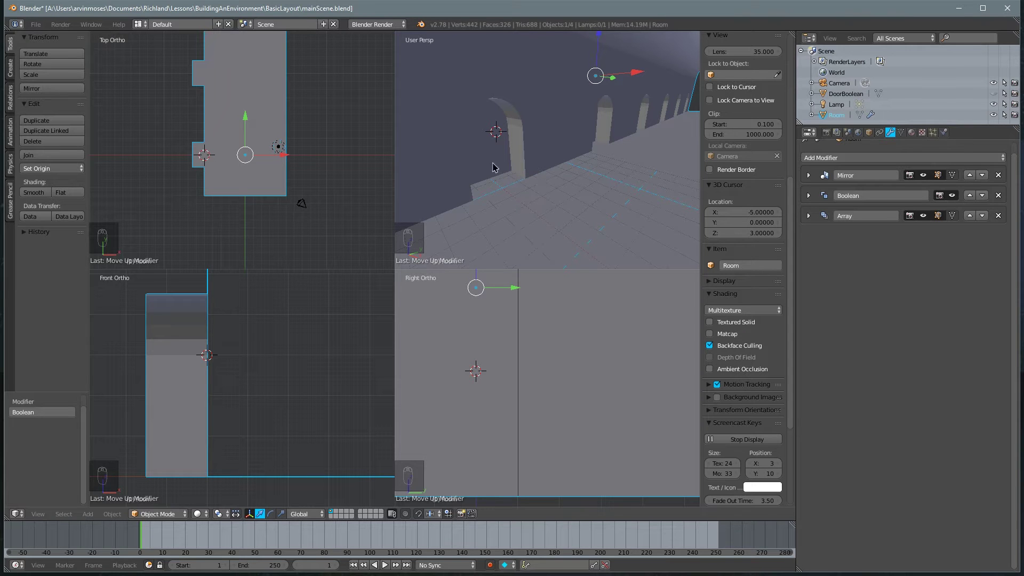
middle_drag(503, 160, 575, 147)
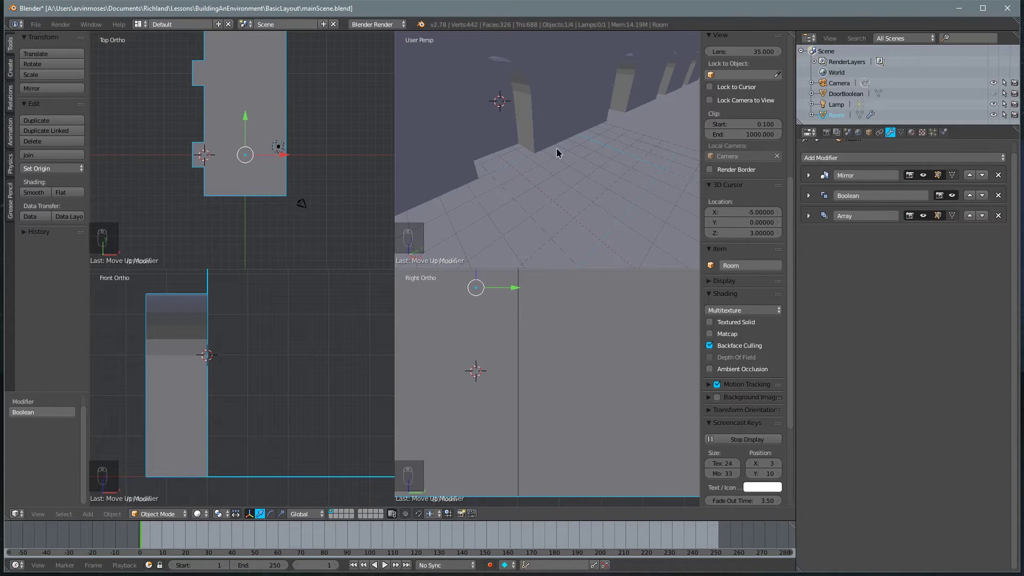
key(Tab)
key(Tab)
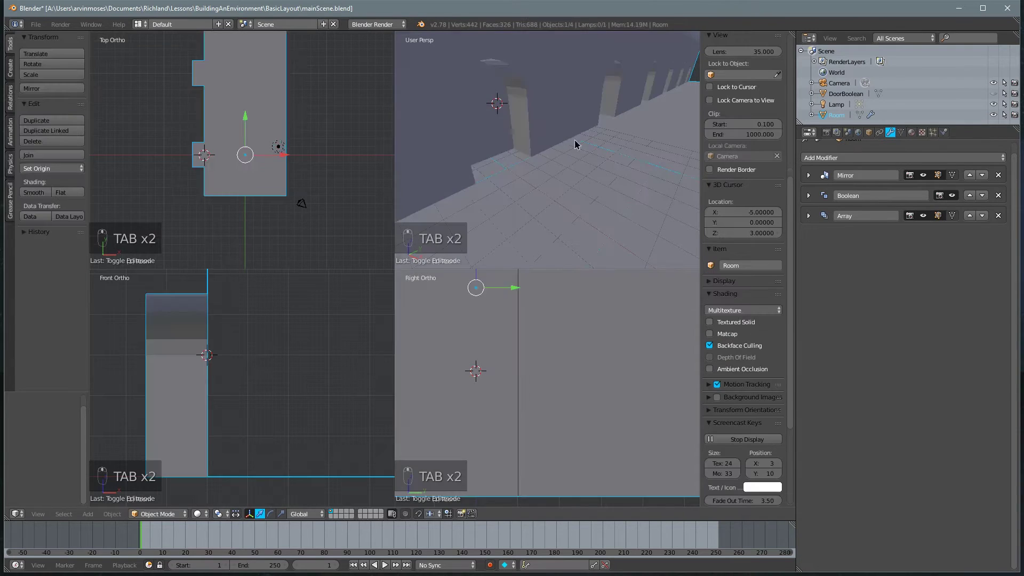
key(Tab)
key(Tab)
key(Tab)
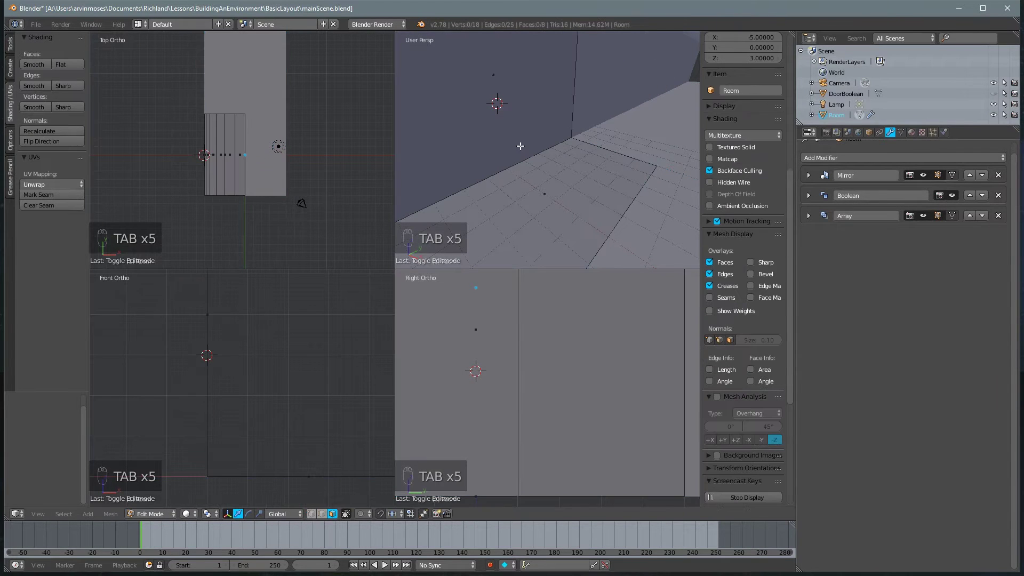
Toggle the Array and Mirror modifiers' edit-mode display off and back on.
click(938, 216)
click(939, 216)
click(938, 216)
click(938, 216)
click(939, 216)
click(939, 216)
click(937, 176)
click(937, 176)
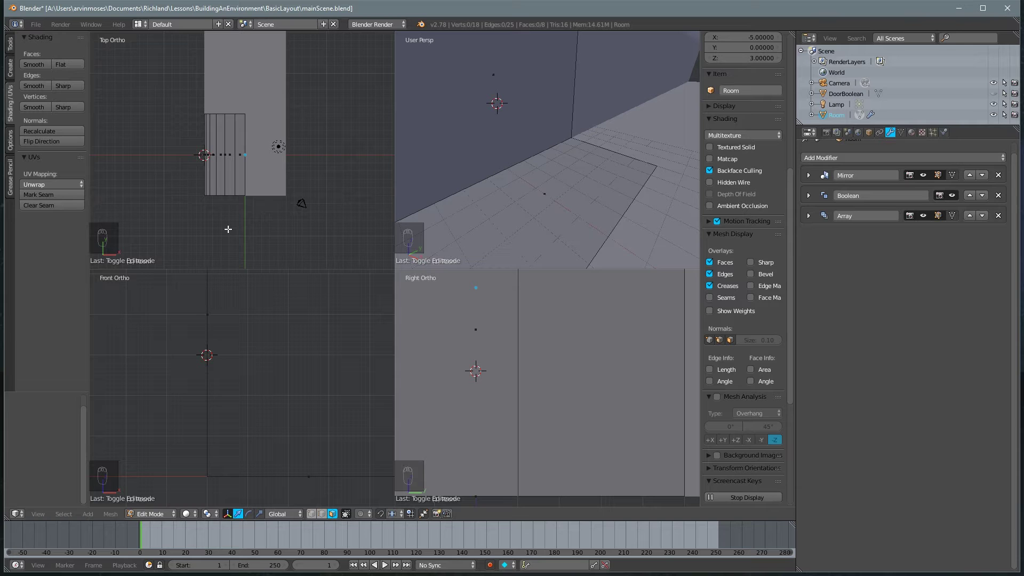
middle_drag(602, 107, 575, 155)
key(ctrl+Tab)
In vertex mode, select the room's corner vertex and snap the 3D cursor to it.
click(566, 145)
right_click(566, 145)
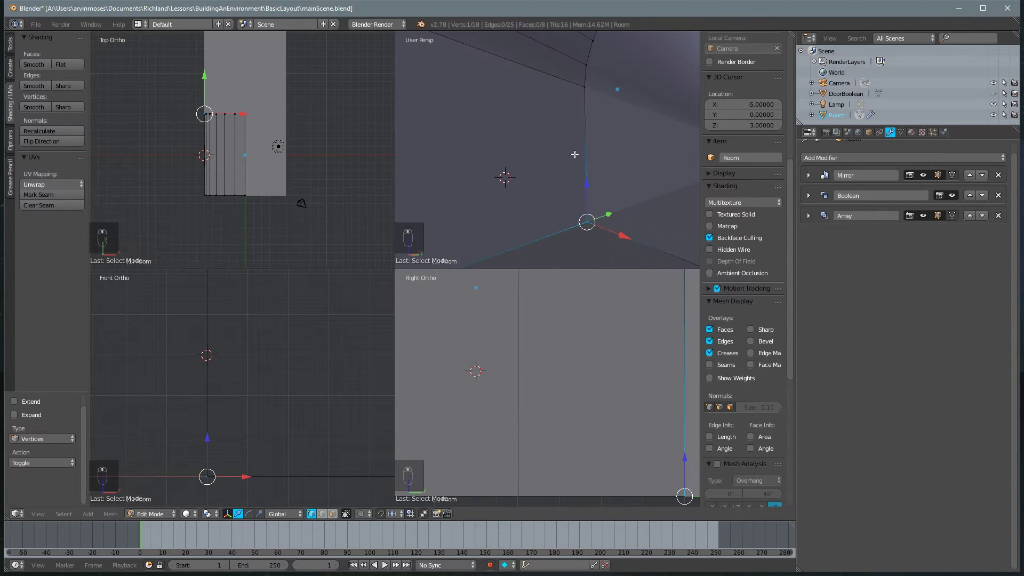
middle_drag(633, 108, 585, 175)
middle_drag(610, 72, 599, 176)
key(shift+s)
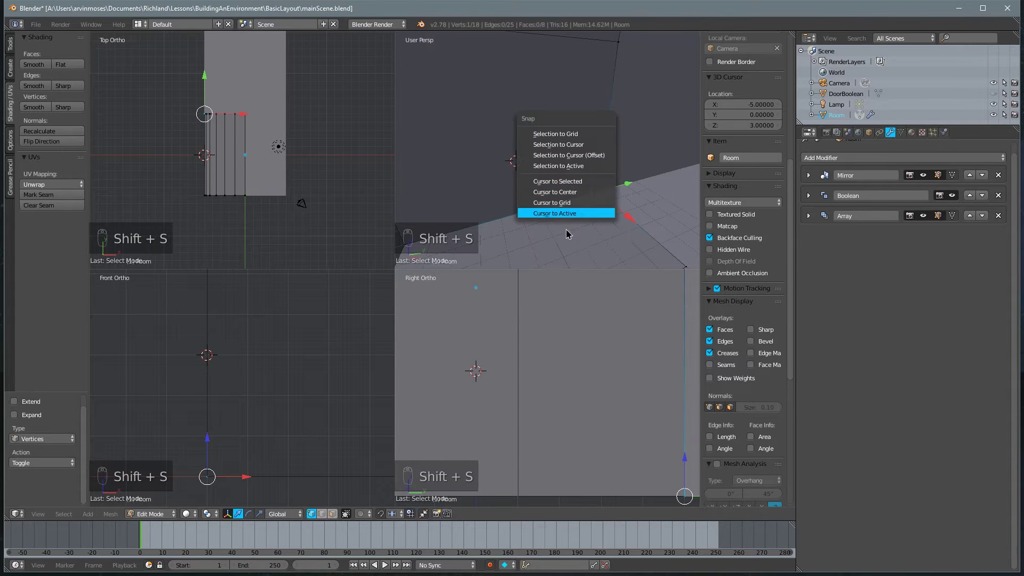
click(581, 184)
Add a cube mesh at the 3D cursor in the room's corner.
key(shift+a)
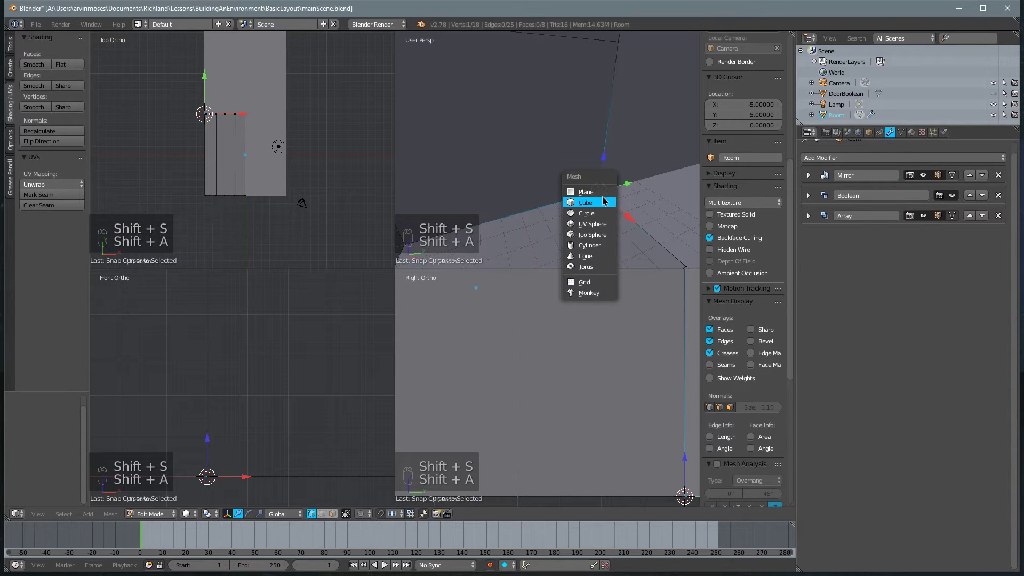
click(599, 201)
middle_drag(605, 194, 513, 185)
middle_drag(575, 168, 541, 183)
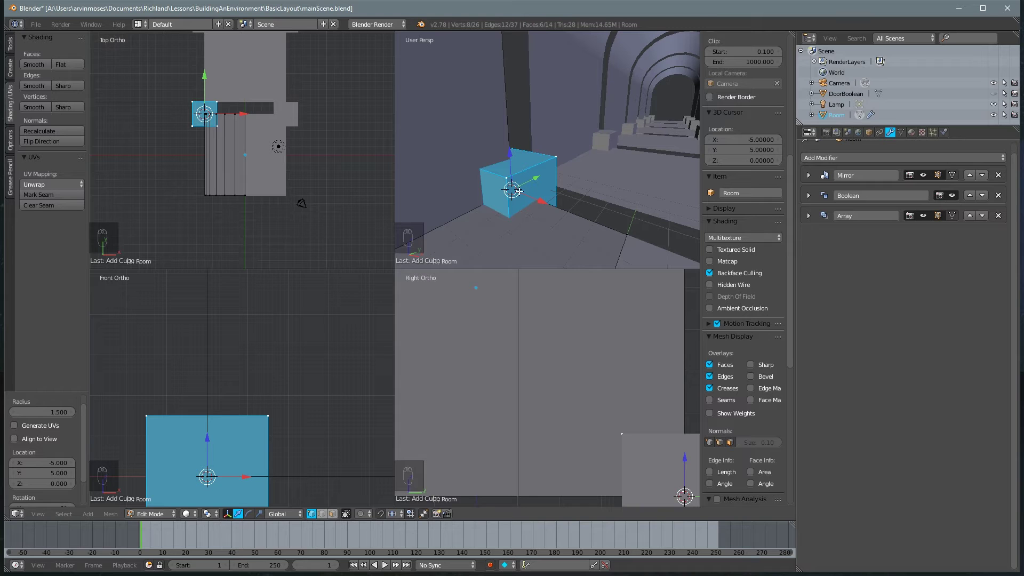
key(F6)
Give the new cube a radius of 1.25 and a Z location of 1.25.
click(652, 211)
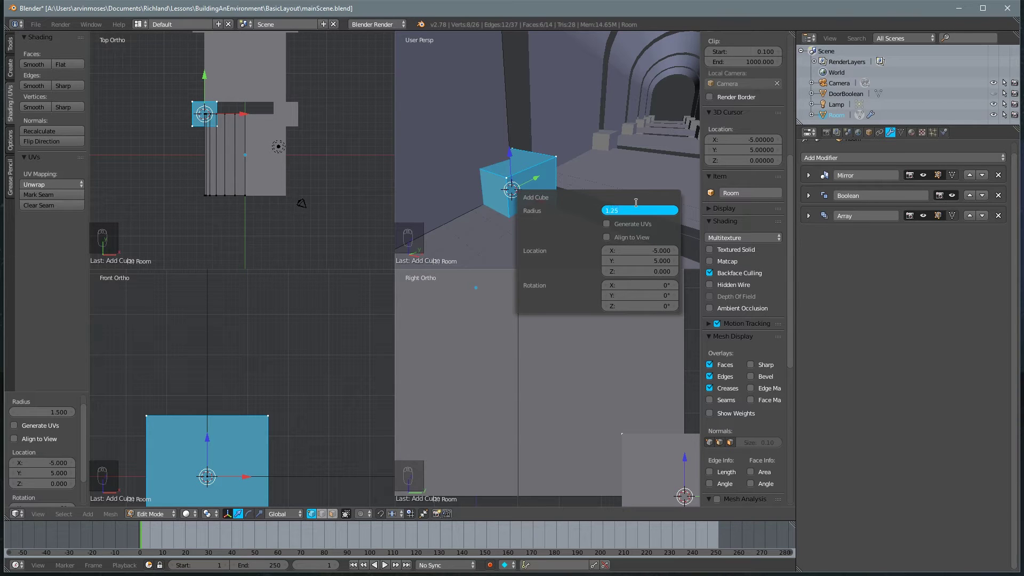
text(1.25)
key(Return)
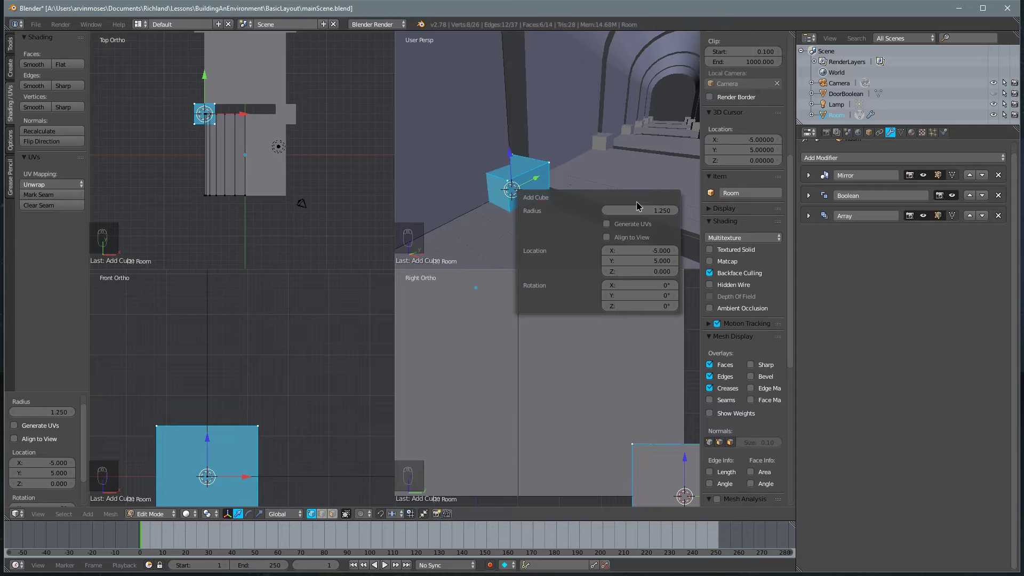
click(664, 272)
text(1.25)
key(Return)
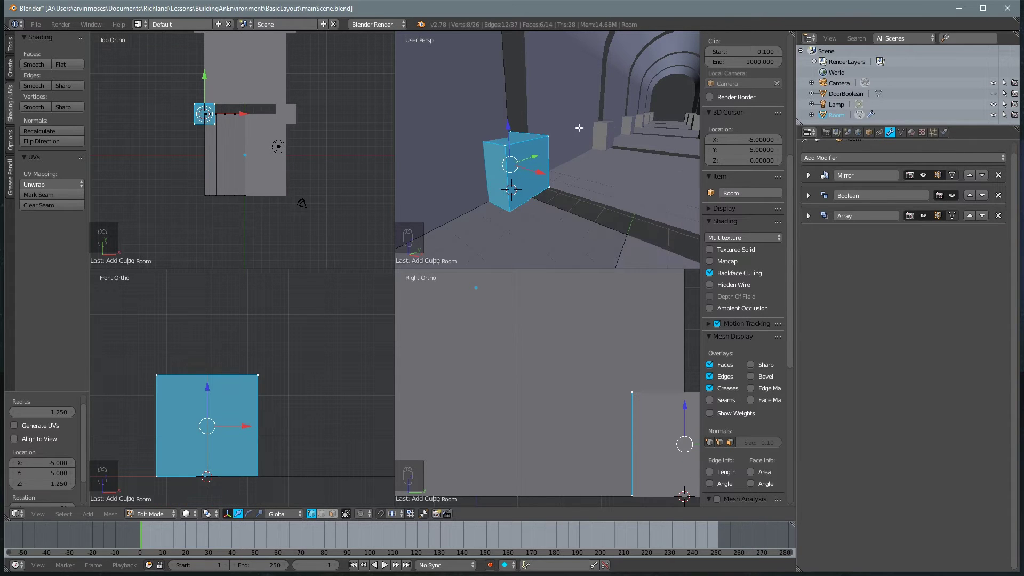
middle_drag(562, 142, 555, 167)
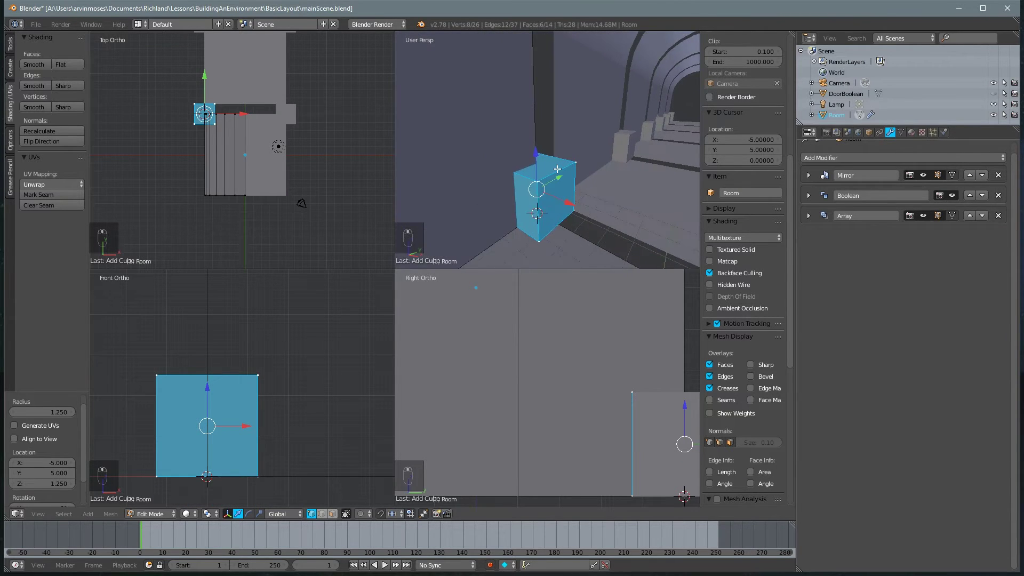
key(ctrl+Tab)
In face mode, select the cube's top face and raise it 6 units along Z.
key(Down)
key(Down)
key(Return)
right_click(550, 159)
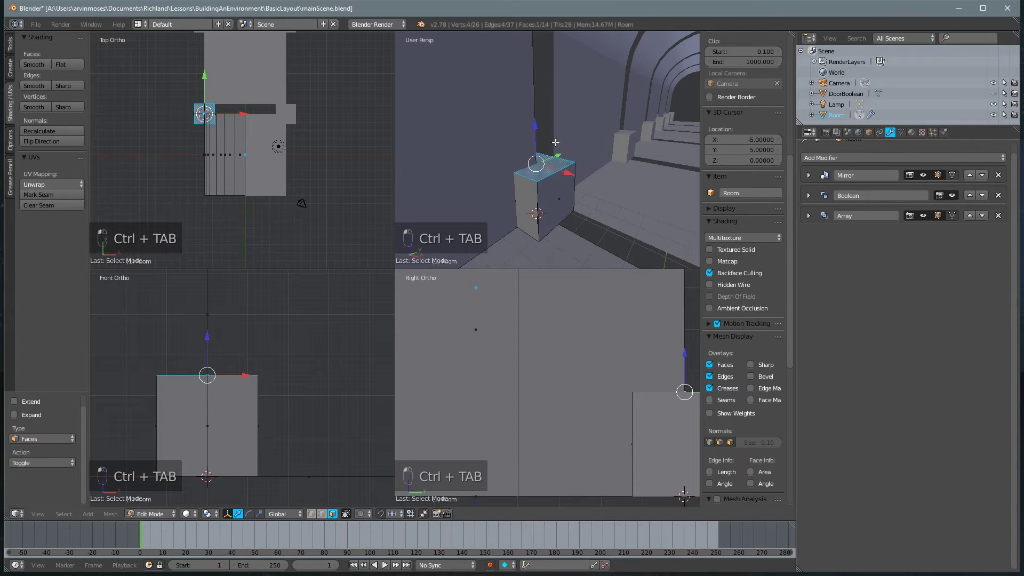
middle_drag(549, 159, 550, 91)
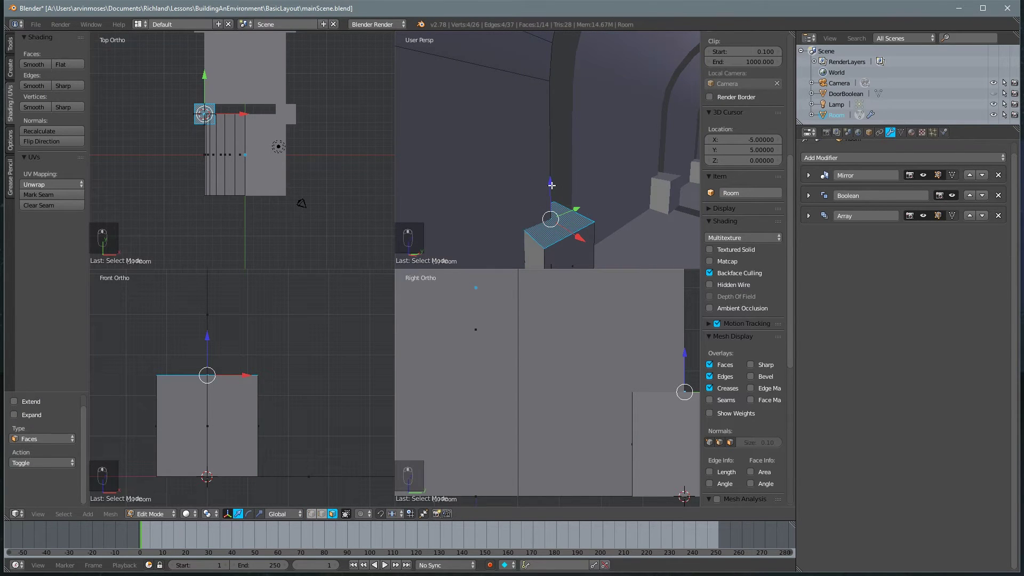
key(g)
key(z)
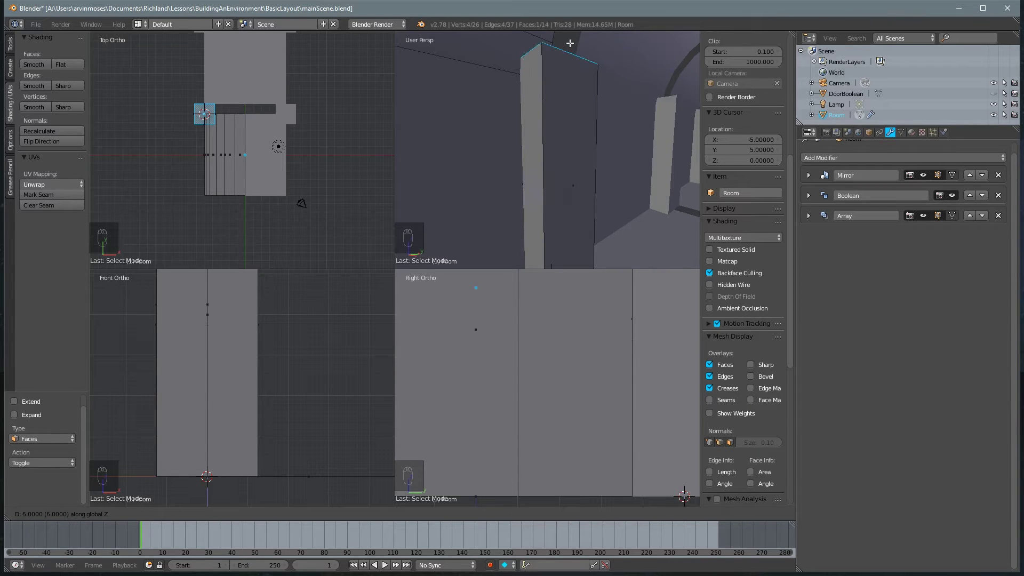
click(569, 43)
middle_drag(569, 42, 505, 117)
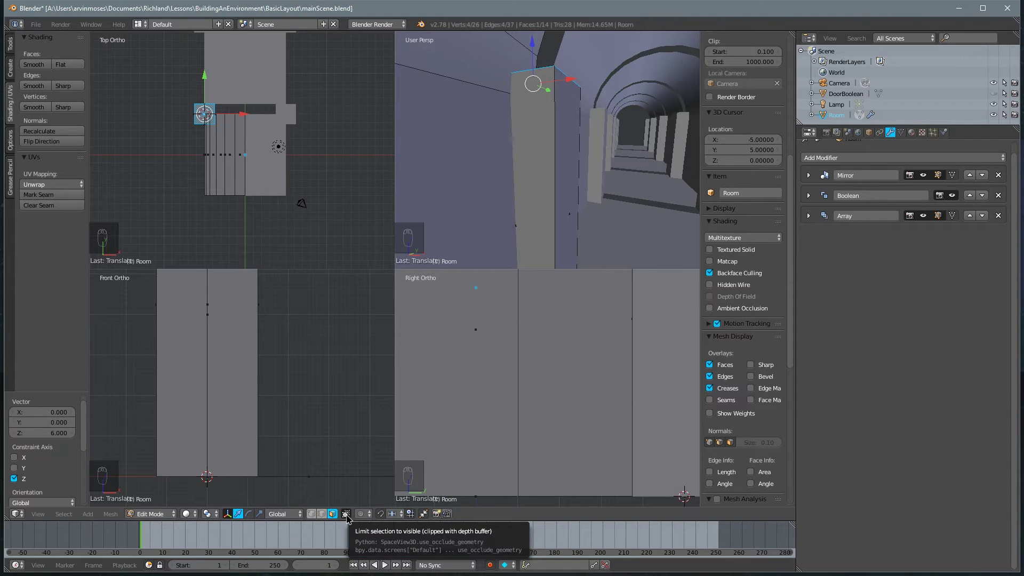
Set snapping to Vertex and lower the top face 0.5 along Z.
click(396, 513)
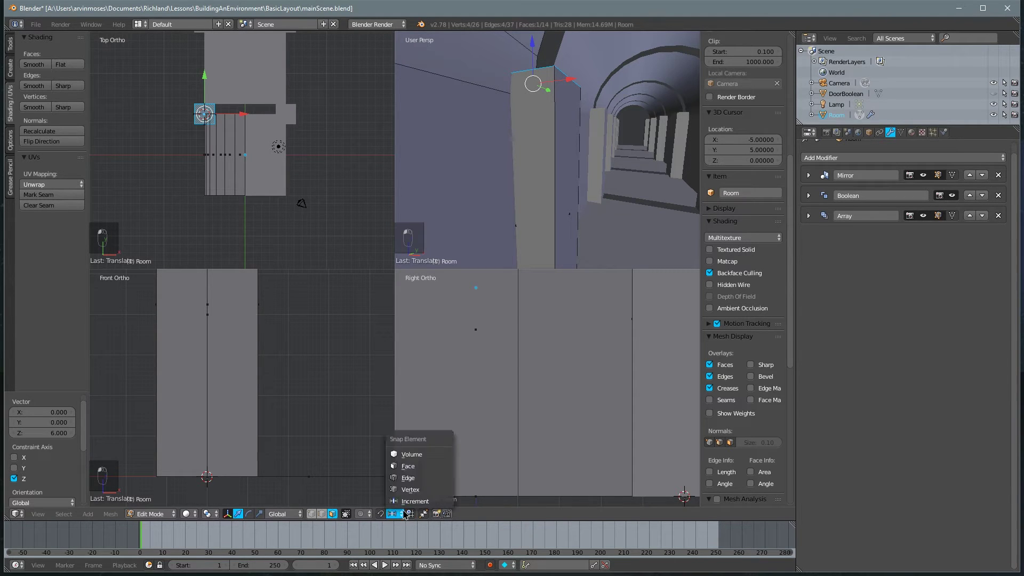
click(409, 489)
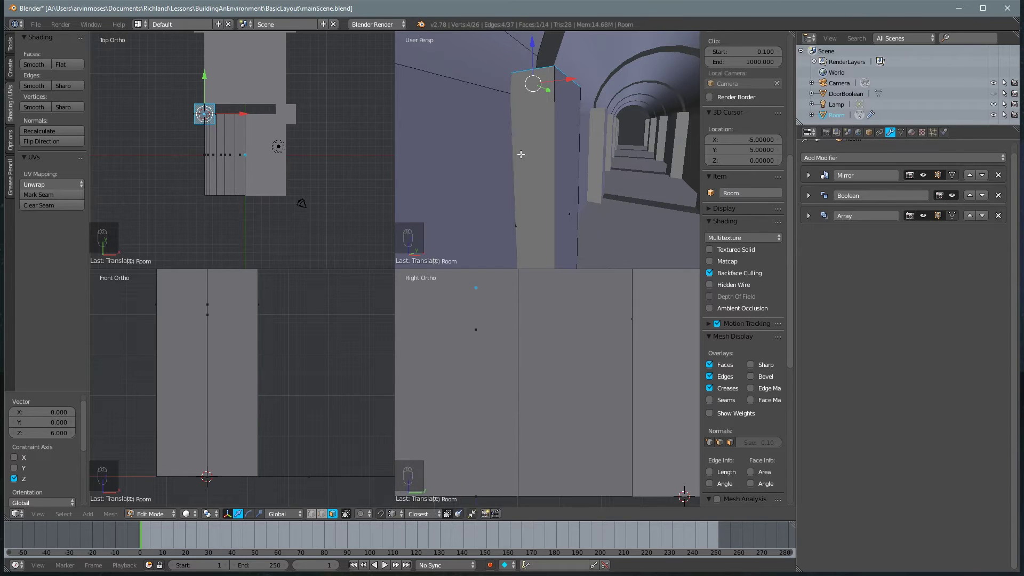
middle_drag(533, 171, 538, 119)
key(g)
key(z)
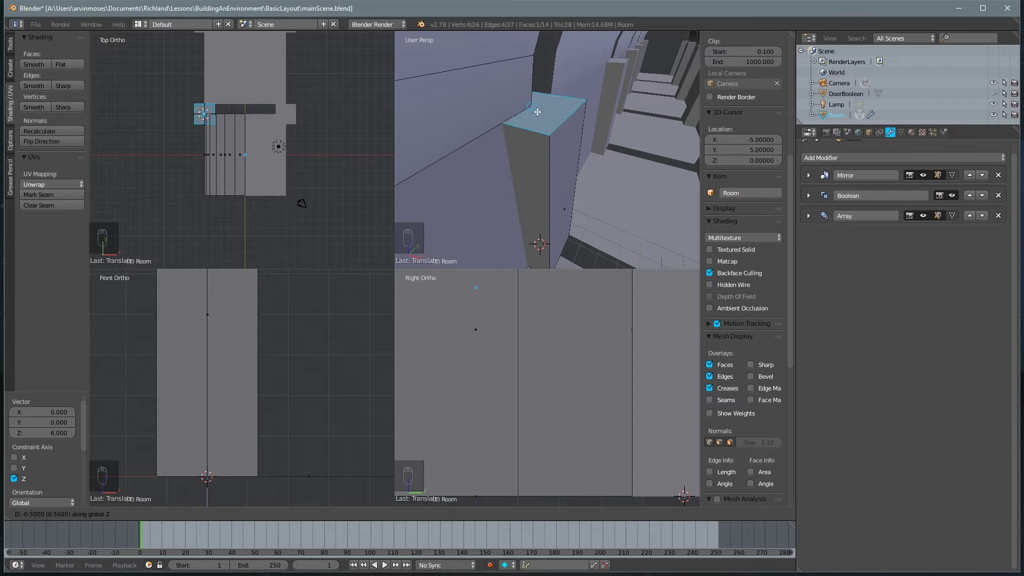
click(537, 112)
scroll(565, 154, up, 5)
Deselect all, expand the Array modifier, and frame the pillar, floor grid and walls.
key(a)
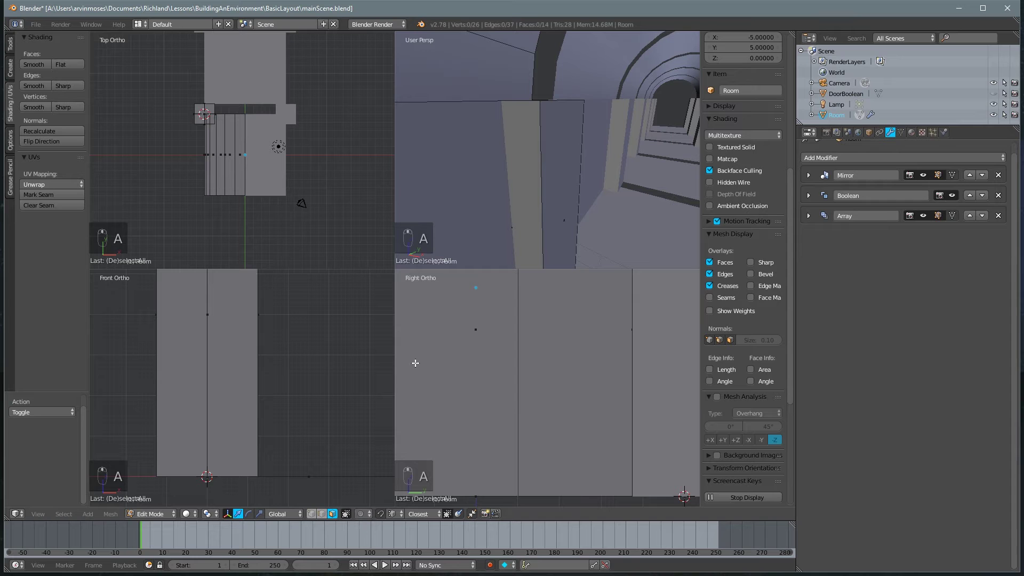
scroll(415, 363, down, 3)
middle_drag(507, 229, 816, 191)
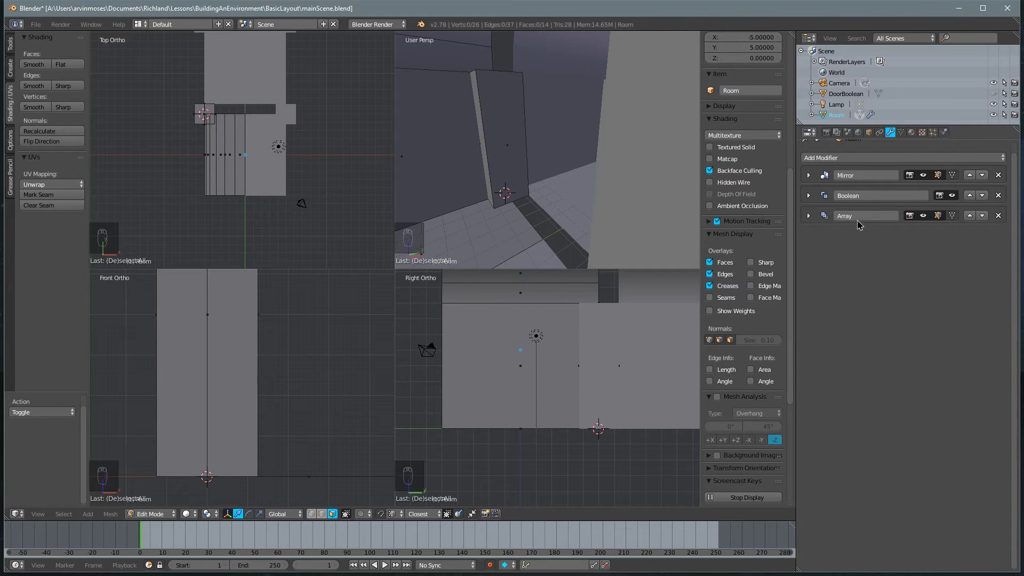
click(809, 216)
middle_drag(565, 216, 573, 218)
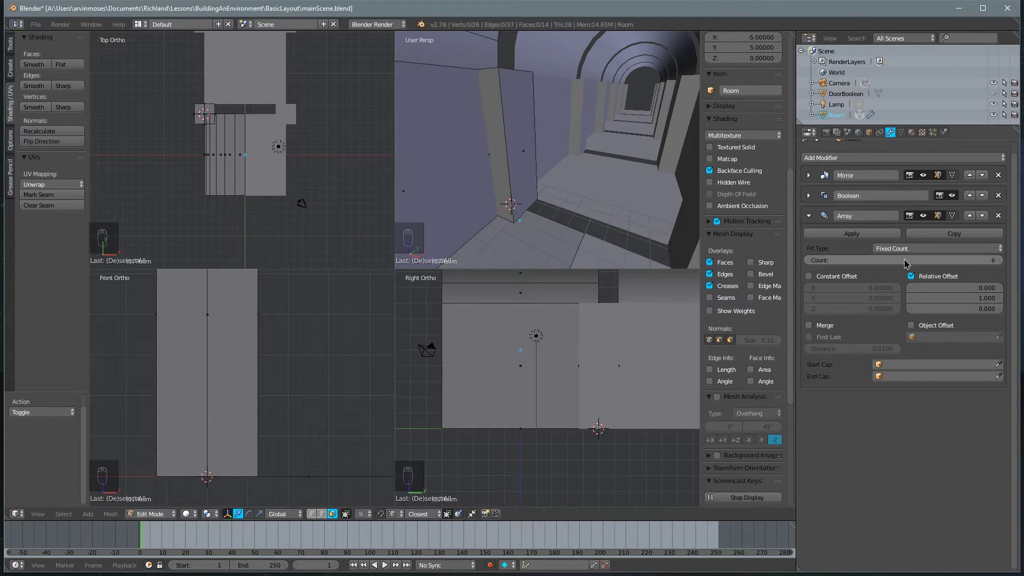
middle_drag(536, 133, 452, 198)
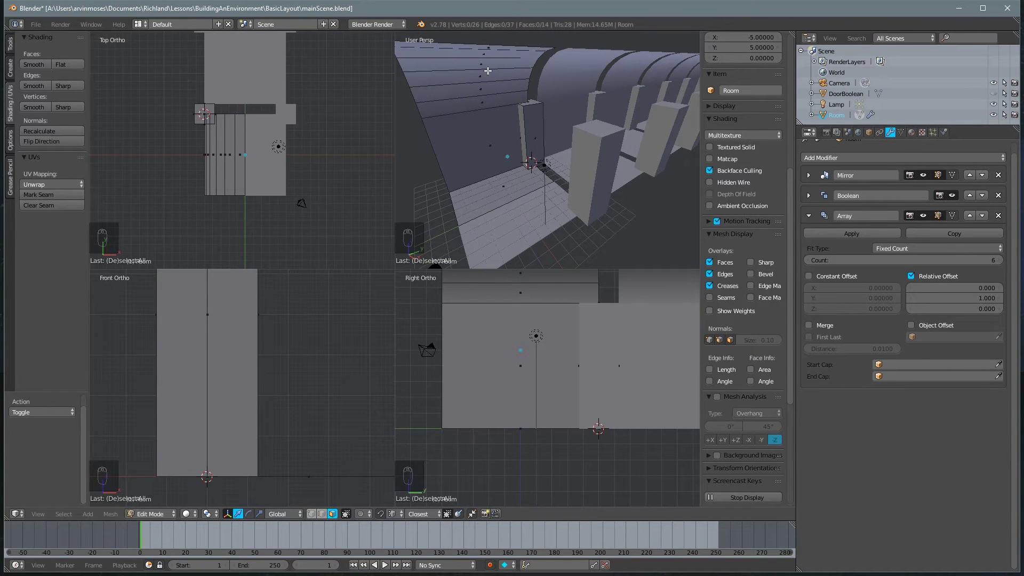
middle_drag(527, 121, 516, 143)
middle_drag(527, 55, 525, 78)
scroll(579, 146, up, 5)
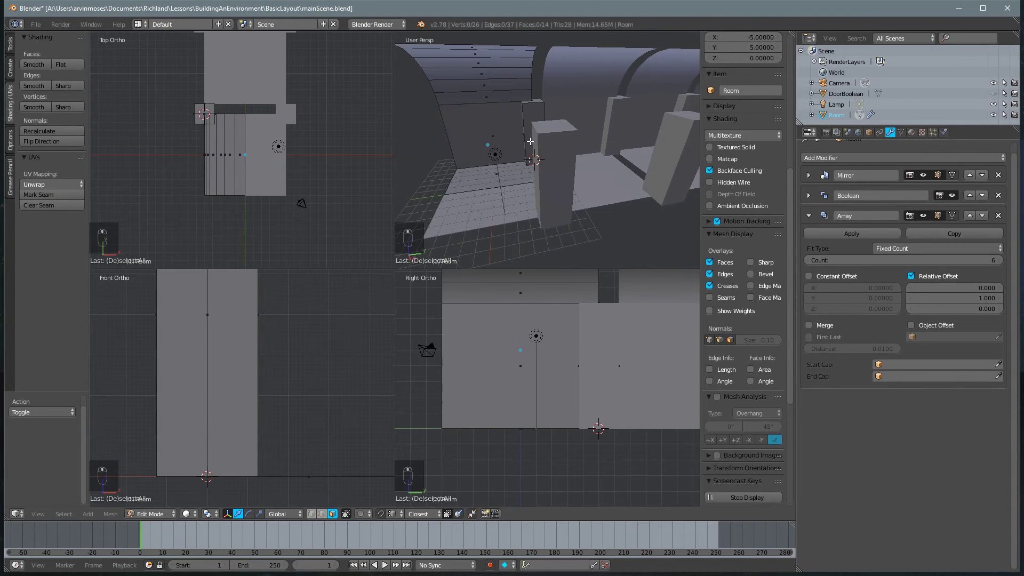
middle_drag(506, 107, 574, 108)
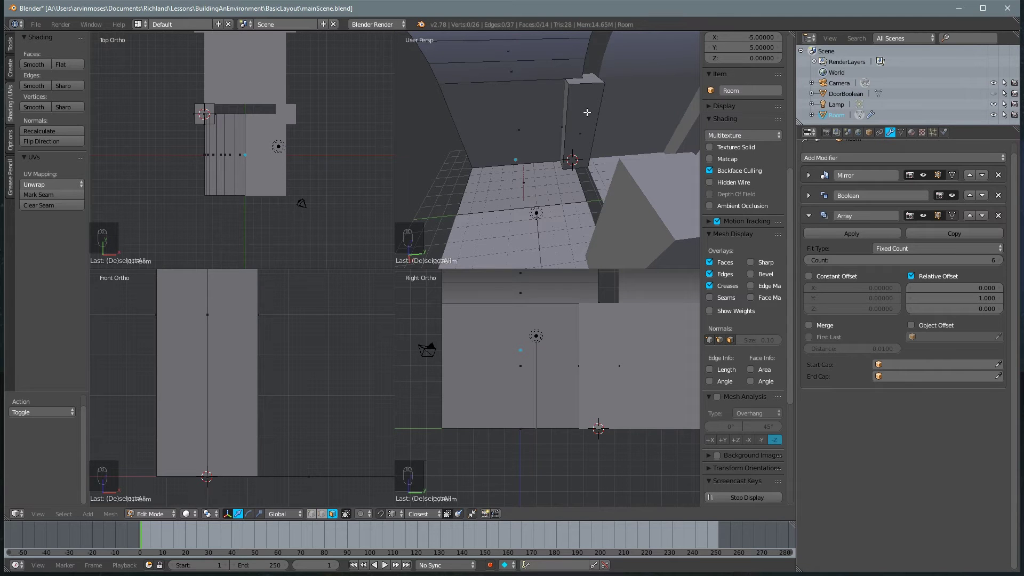
Move the whole pillar along Y into the room's corner and disable the Array's Relative Offset.
key(l)
key(g)
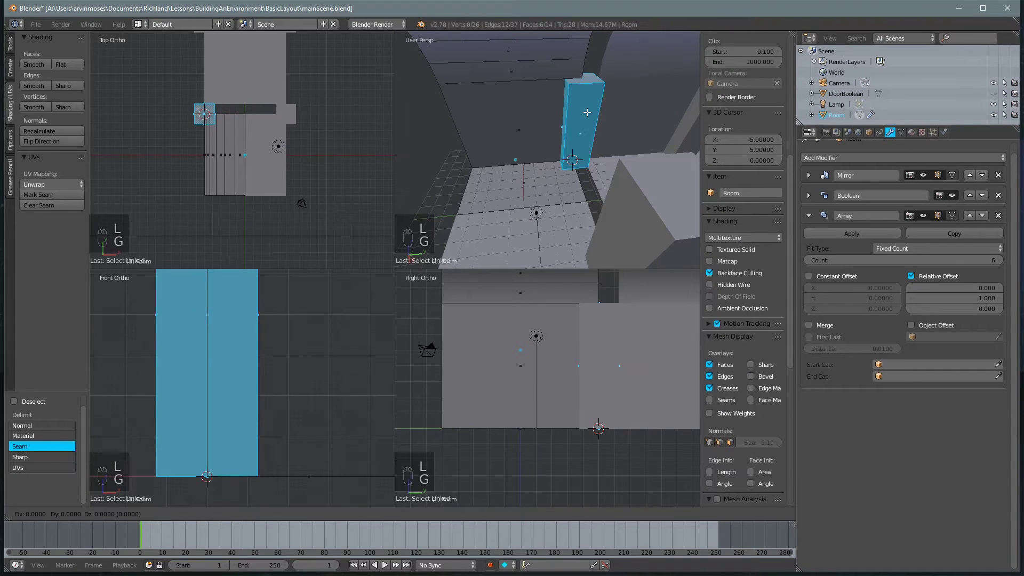
key(y)
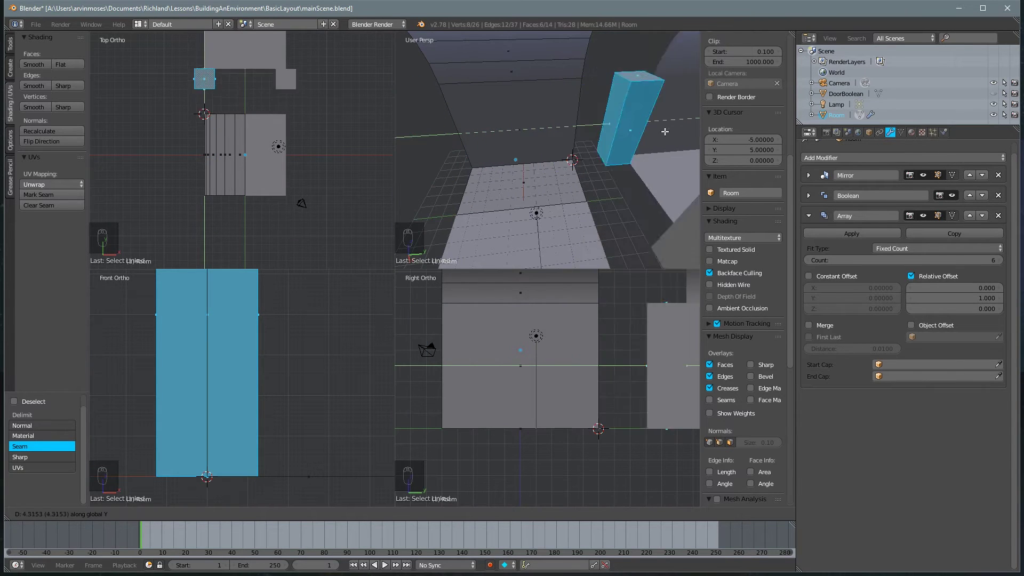
click(496, 142)
mouse_move(497, 142)
middle_down()
mouse_move(528, 160)
mouse_move(512, 152)
middle_up()
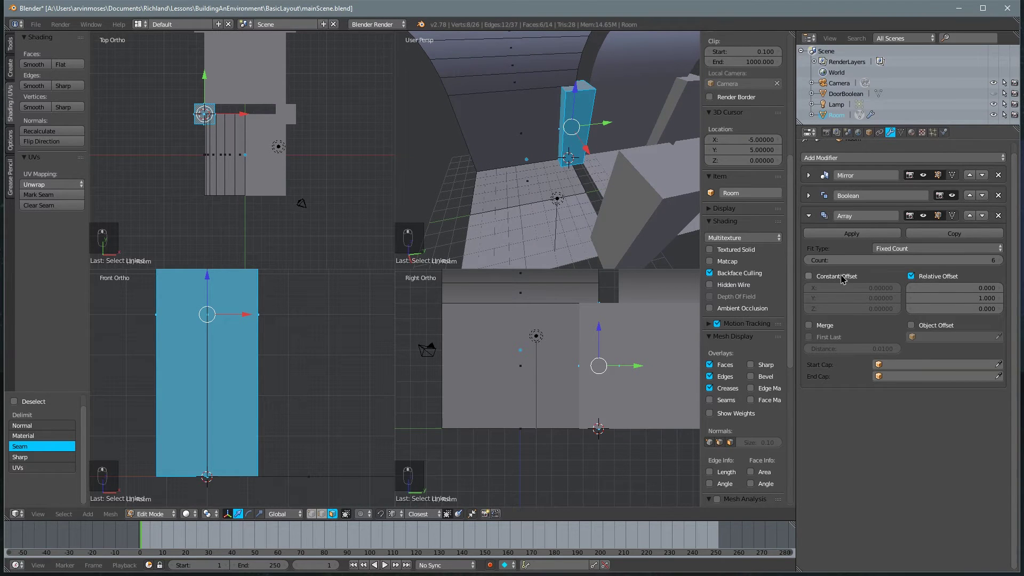
click(911, 276)
Enable the Array's Constant Offset, trying a Z offset of 1 then resetting it to 0.
click(809, 276)
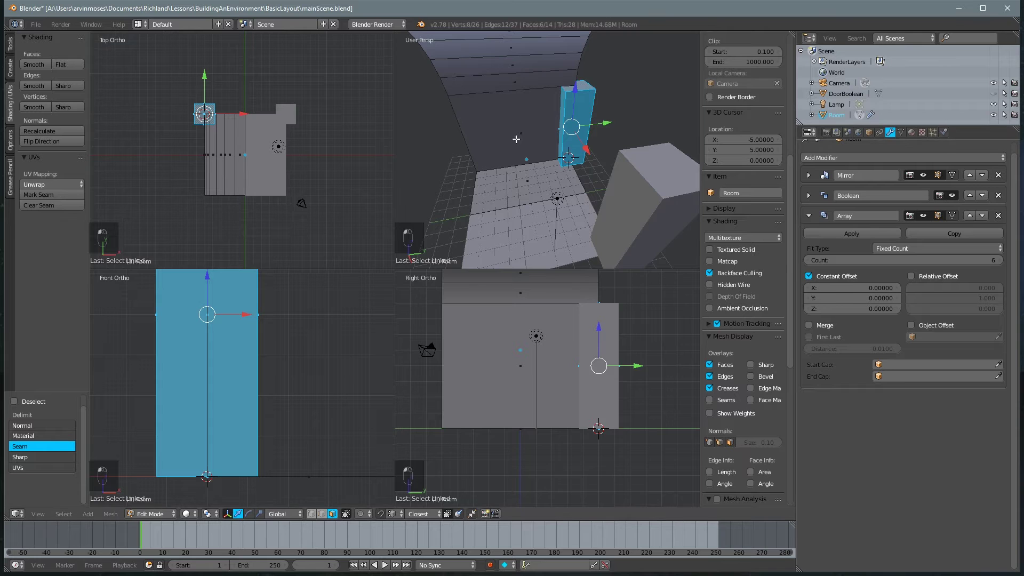
middle_drag(516, 139, 539, 147)
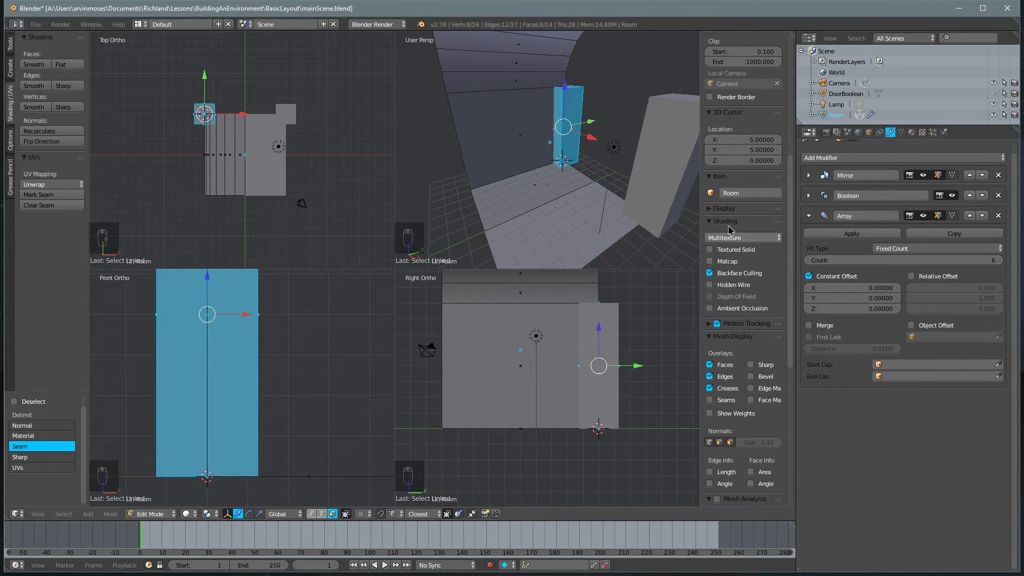
middle_drag(593, 178, 536, 178)
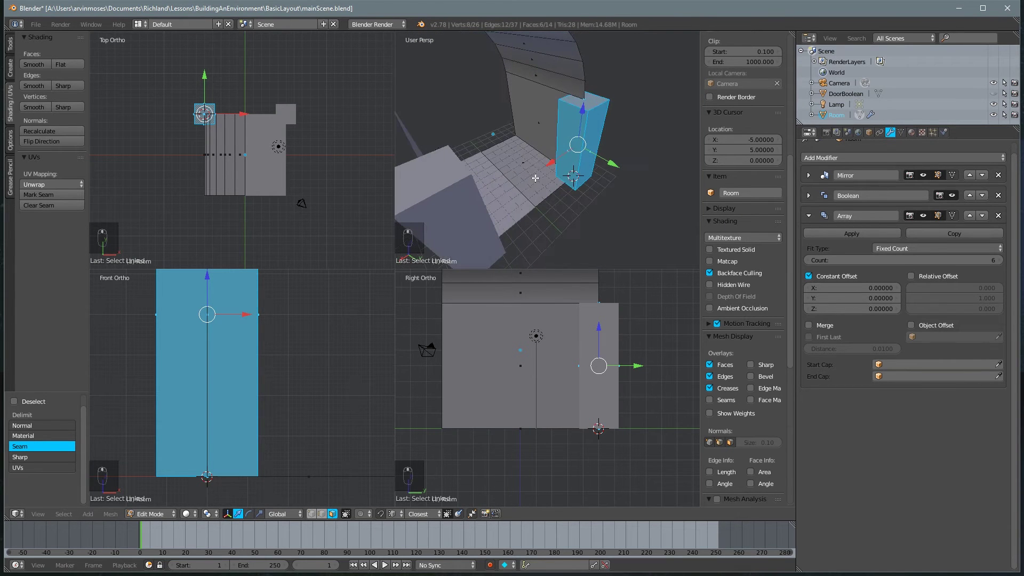
click(879, 299)
key(Tab)
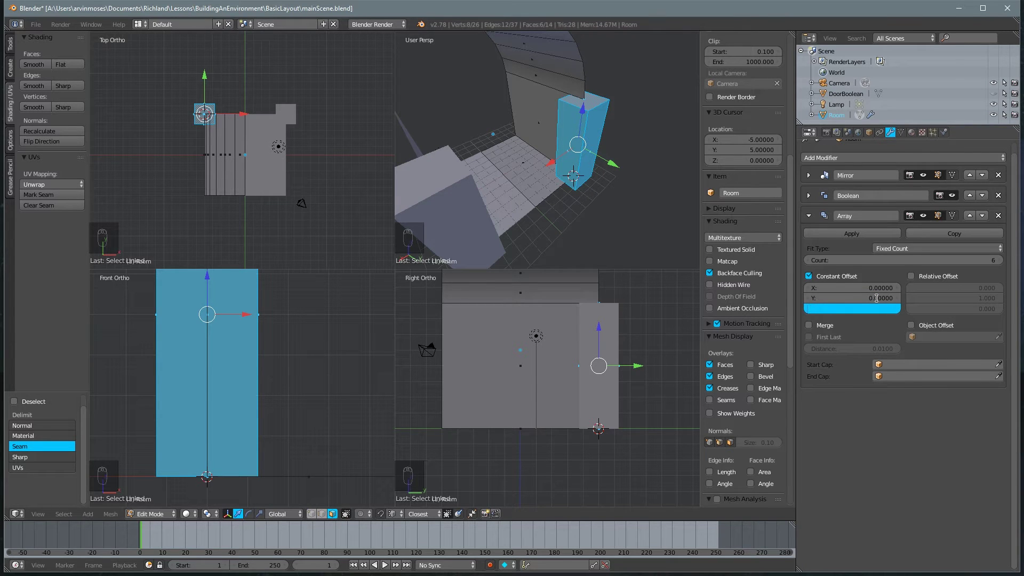
text(1)
key(Return)
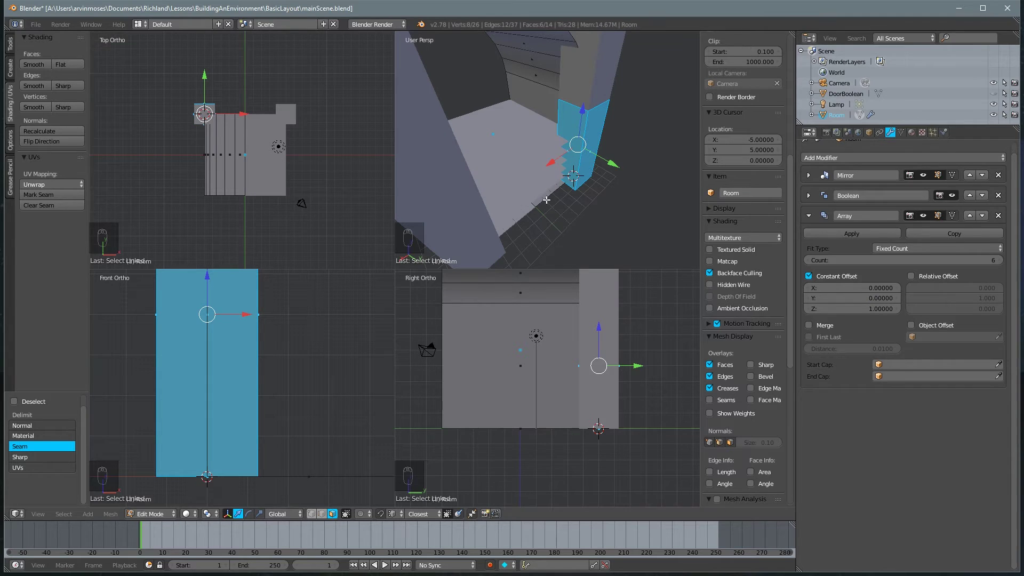
click(871, 307)
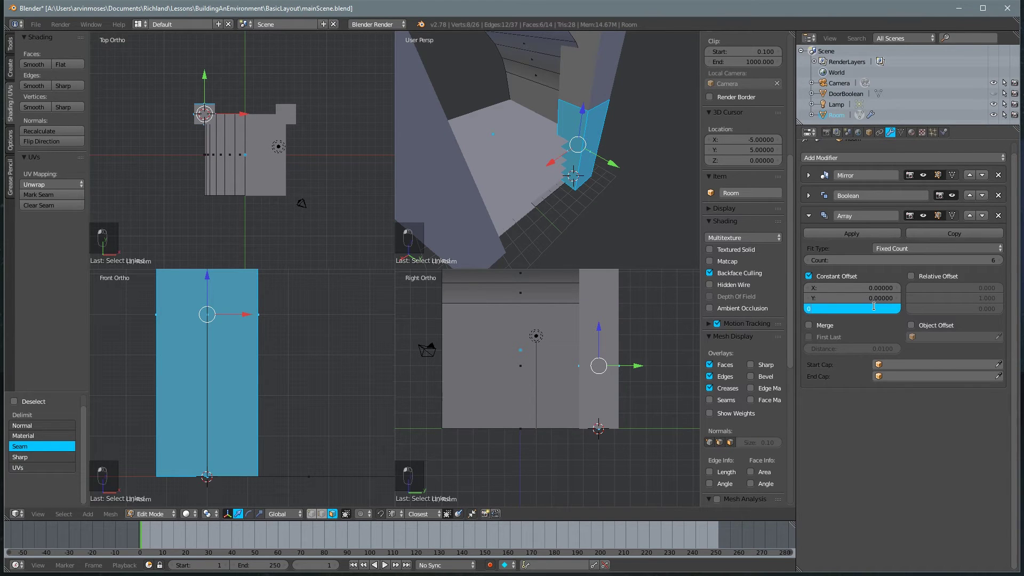
key(Return)
Set the Array's constant Y offset to 10 and check the spaced copies.
click(873, 300)
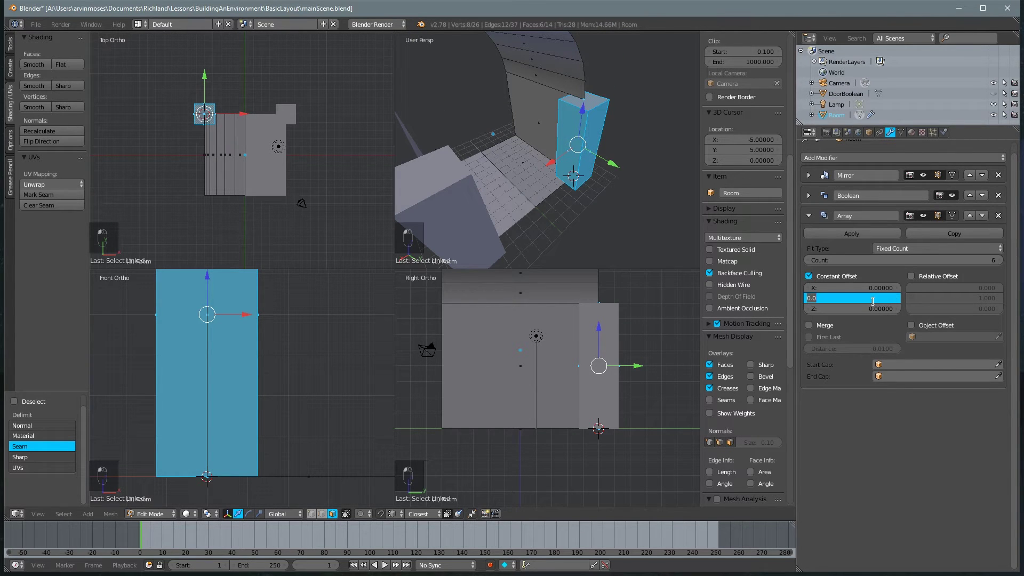
text(10)
key(Return)
middle_drag(592, 214, 589, 188)
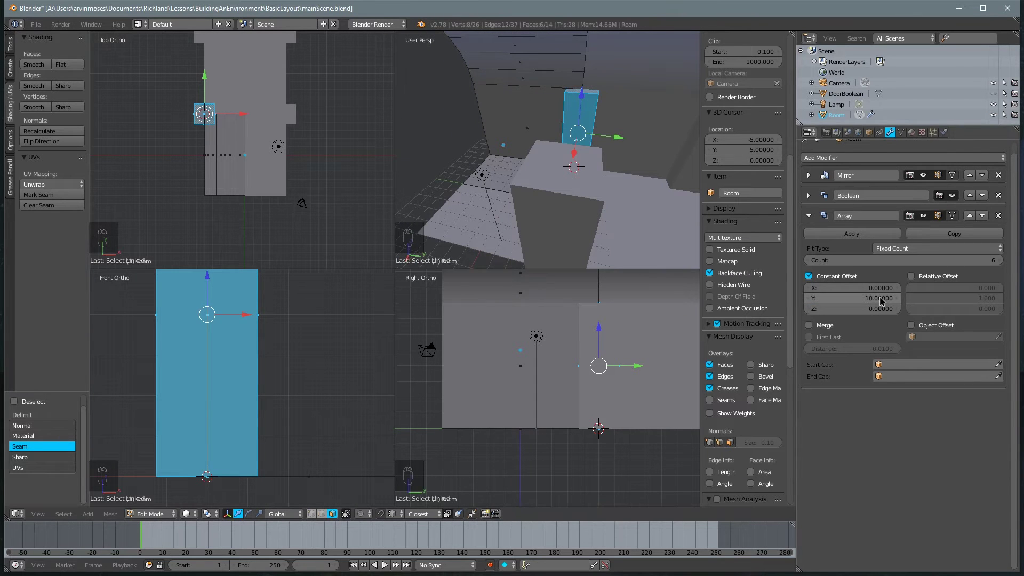
mouse_move(882, 302)
mouse_down()
mouse_move(837, 301)
mouse_move(891, 301)
mouse_up()
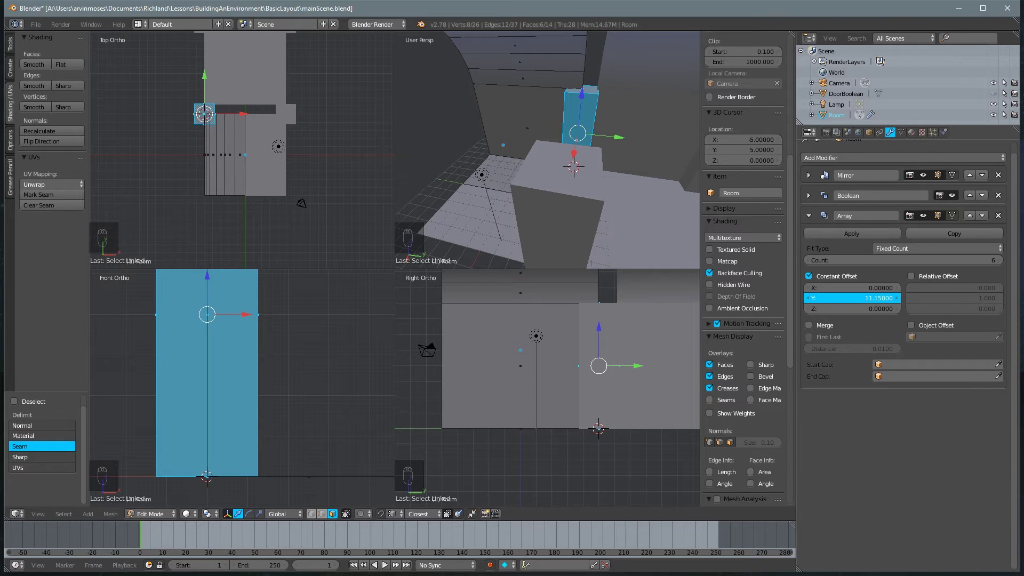
click(885, 298)
text(10)
key(Return)
middle_drag(474, 145, 474, 205)
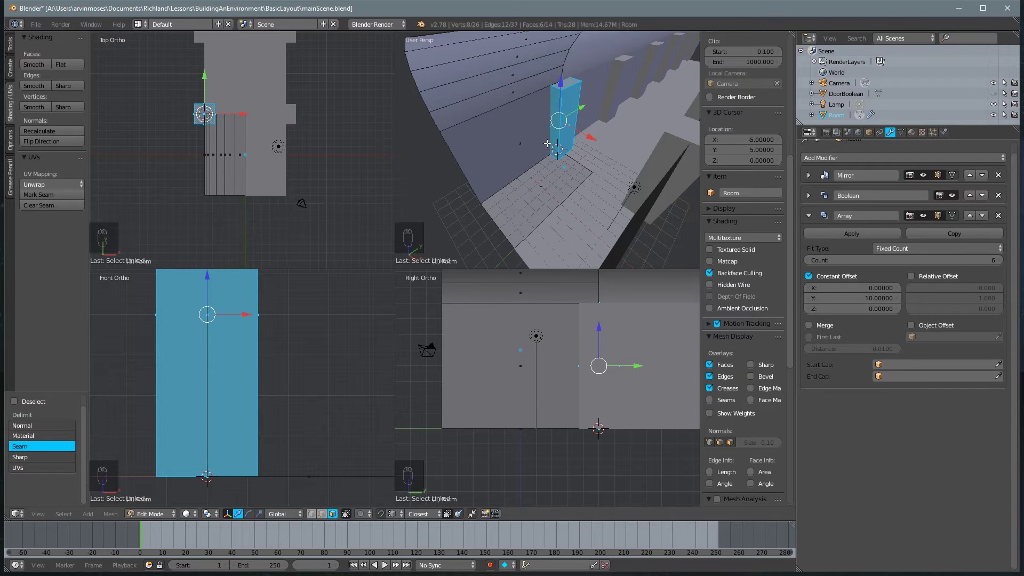
middle_drag(494, 183, 489, 134)
scroll(609, 133, up, 4)
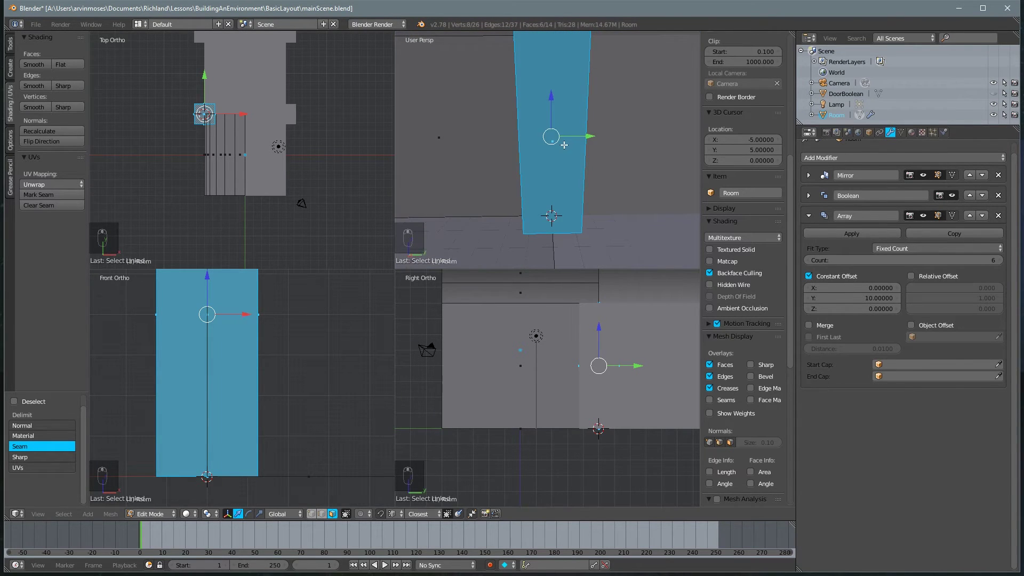
Scale the pillar to 0.672 along the Y axis.
key(s)
key(y)
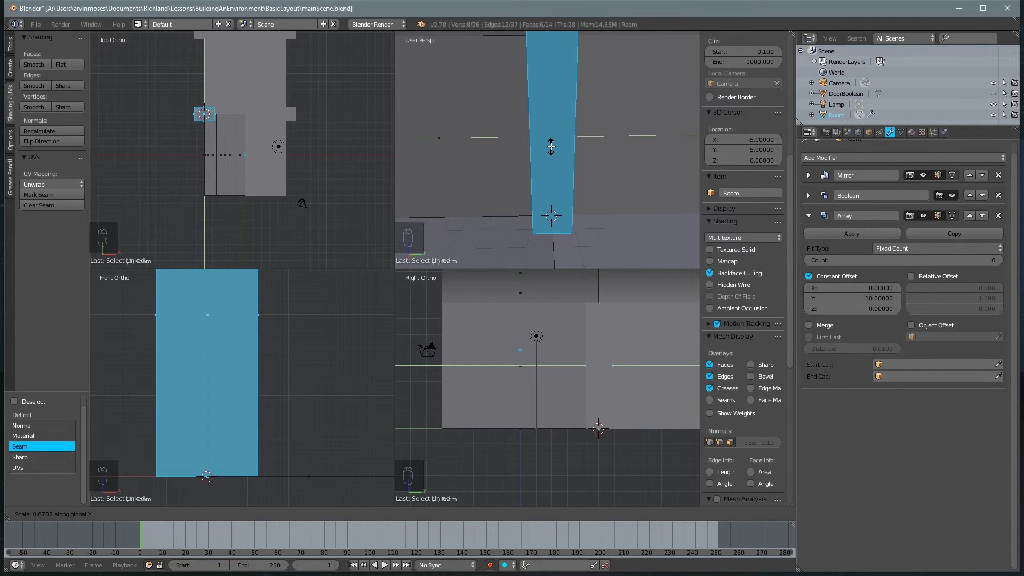
click(551, 146)
middle_drag(551, 146, 242, 128)
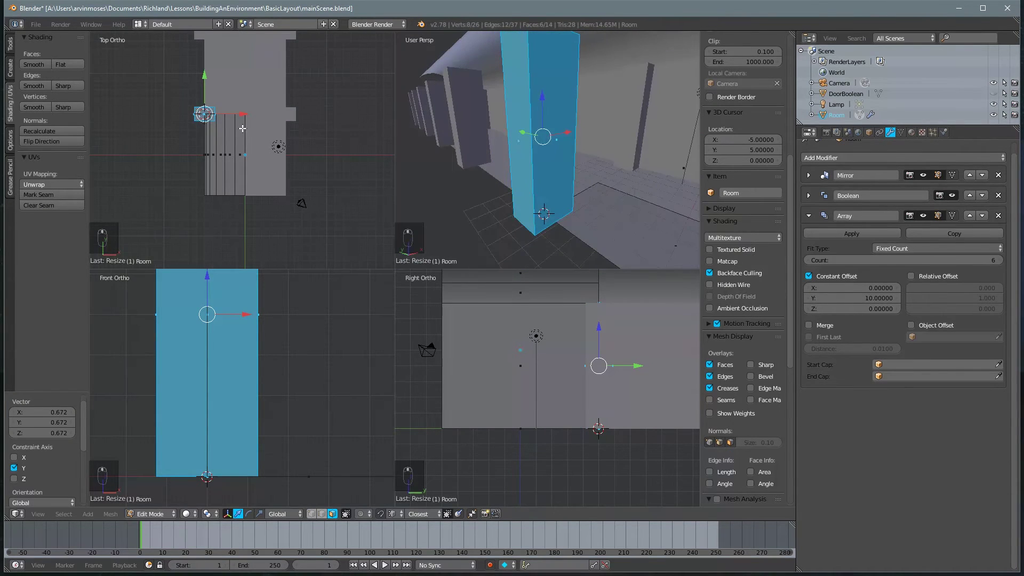
Move the pillar's left side face 1.25 along X, then deselect everything.
right_click(510, 150)
middle_drag(509, 150, 528, 161)
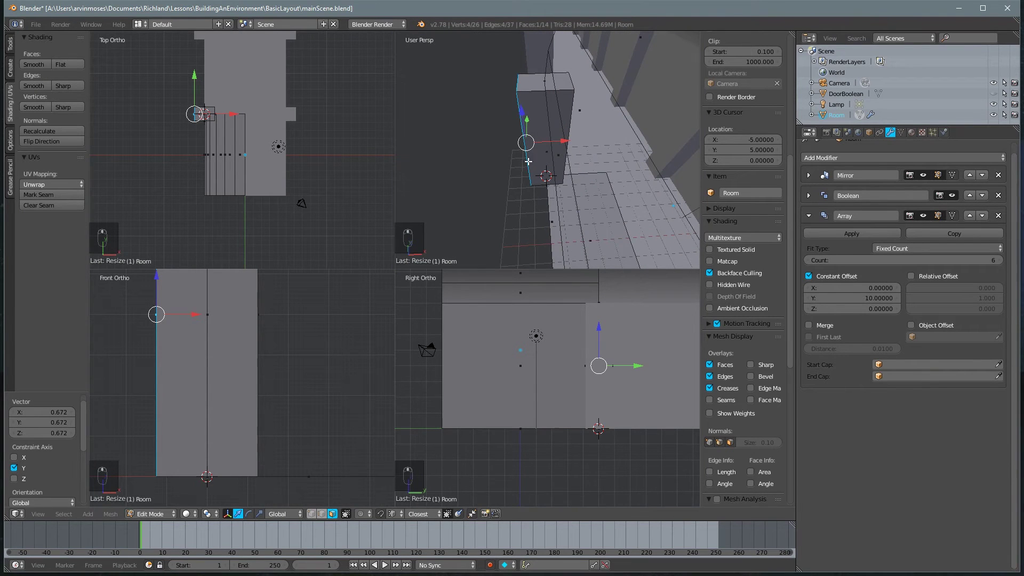
key(g)
key(x)
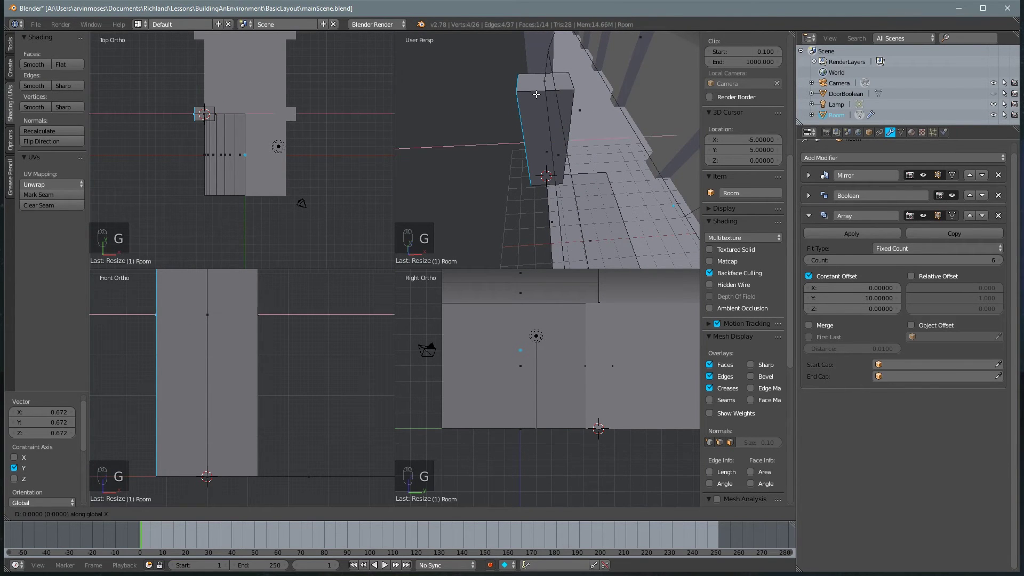
click(541, 84)
middle_drag(541, 83, 615, 157)
key(a)
key(a)
key(a)
Select the floor face and snap the 3D cursor onto it.
scroll(615, 157, up, 3)
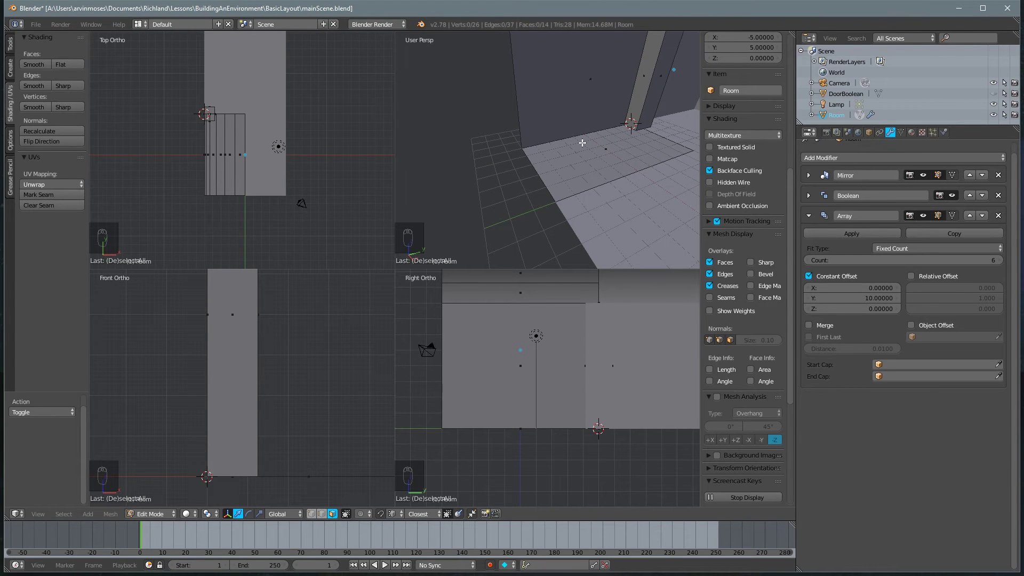
middle_drag(549, 156, 574, 158)
right_click(567, 153)
key(shift+s)
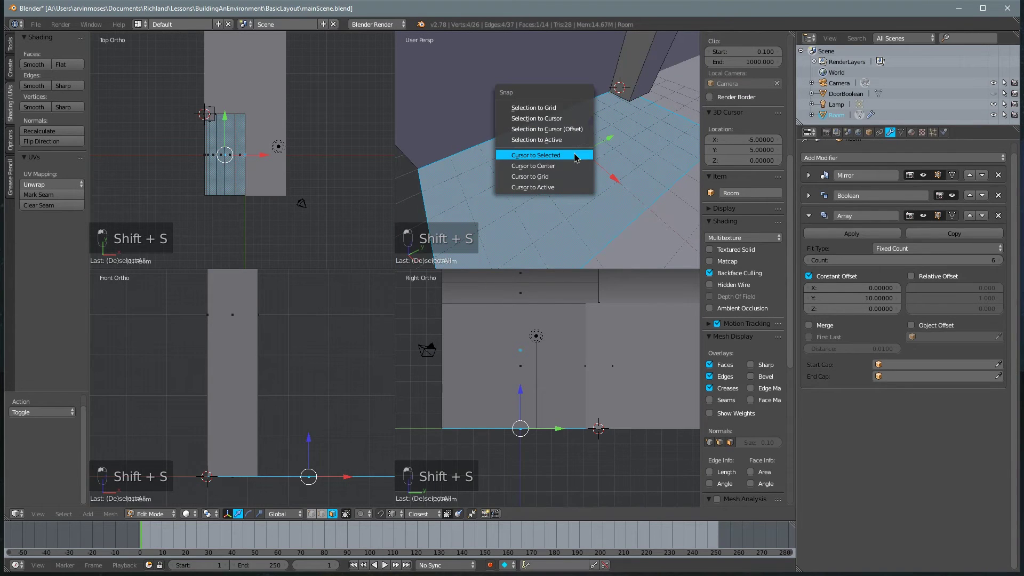
click(571, 160)
middle_drag(570, 160, 582, 189)
Add a cube at the cursor with radius 0.5 and Z location 0.5.
key(shift+a)
click(587, 147)
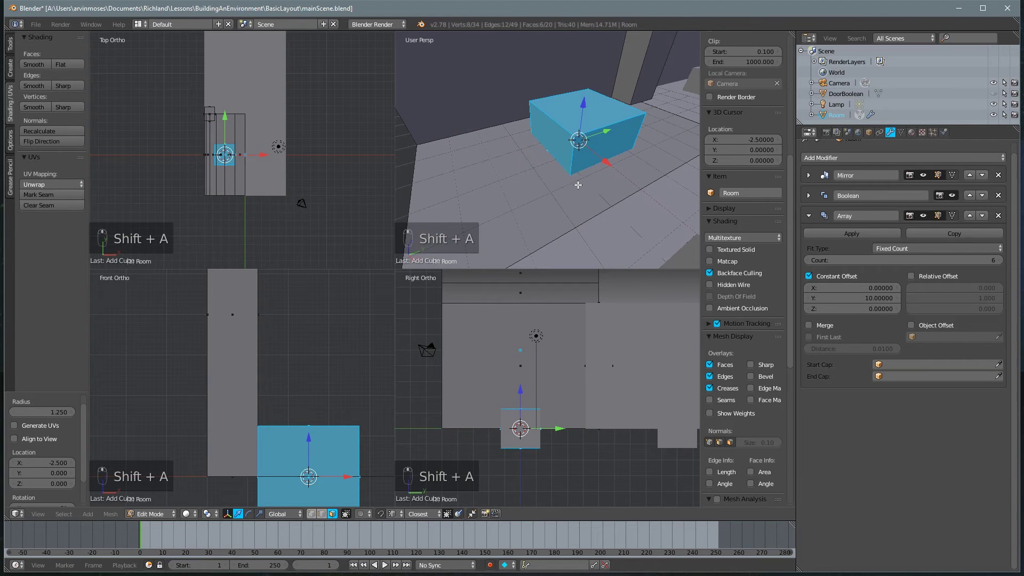
key(F6)
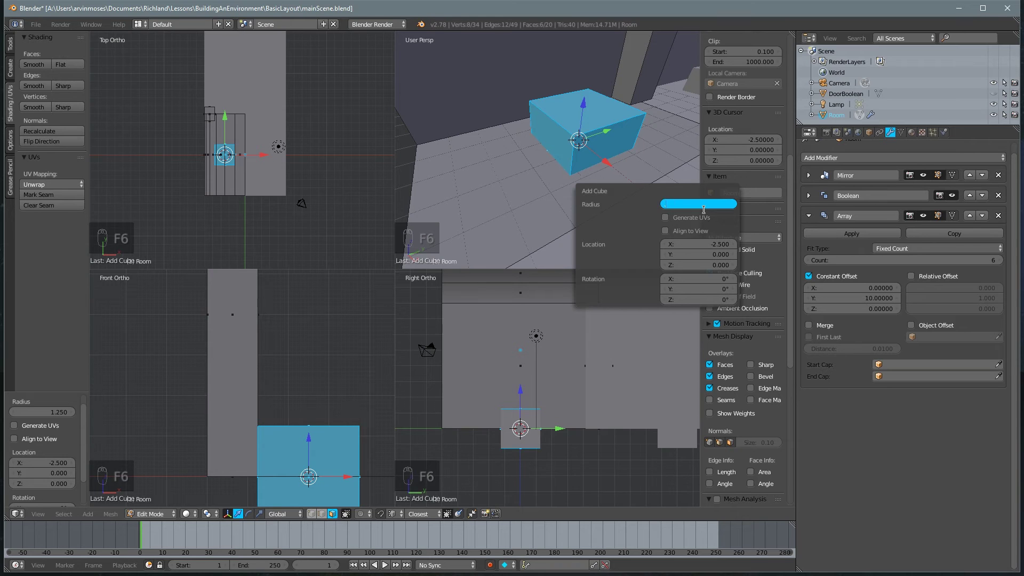
text(0.5)
key(Tab)
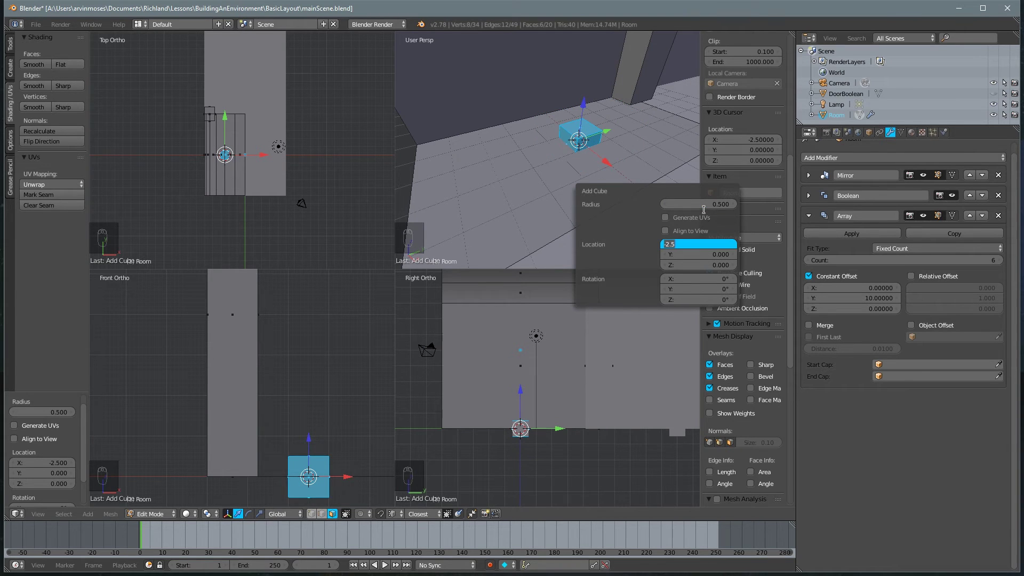
key(Tab)
key(Tab)
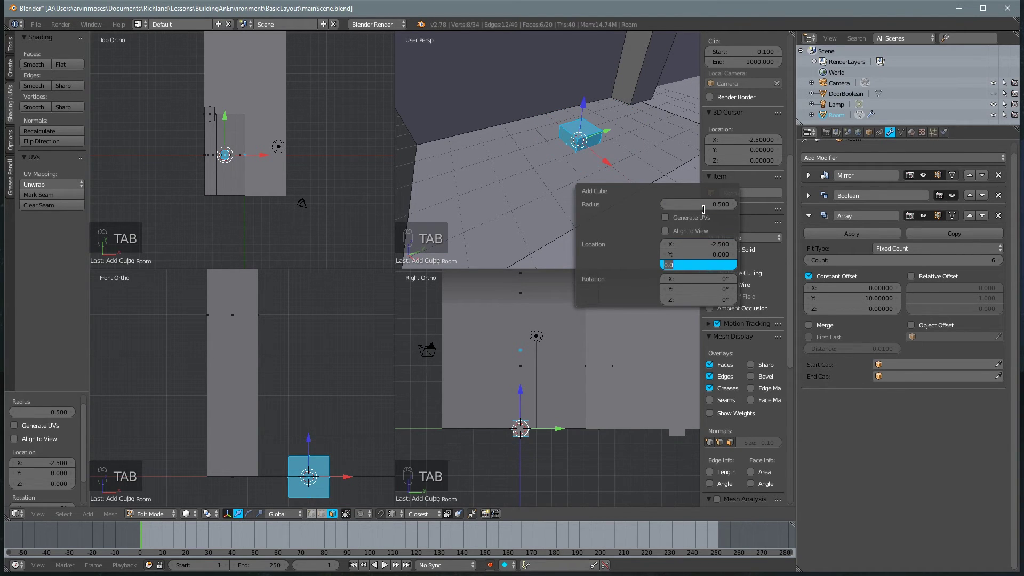
text(0.5)
key(Return)
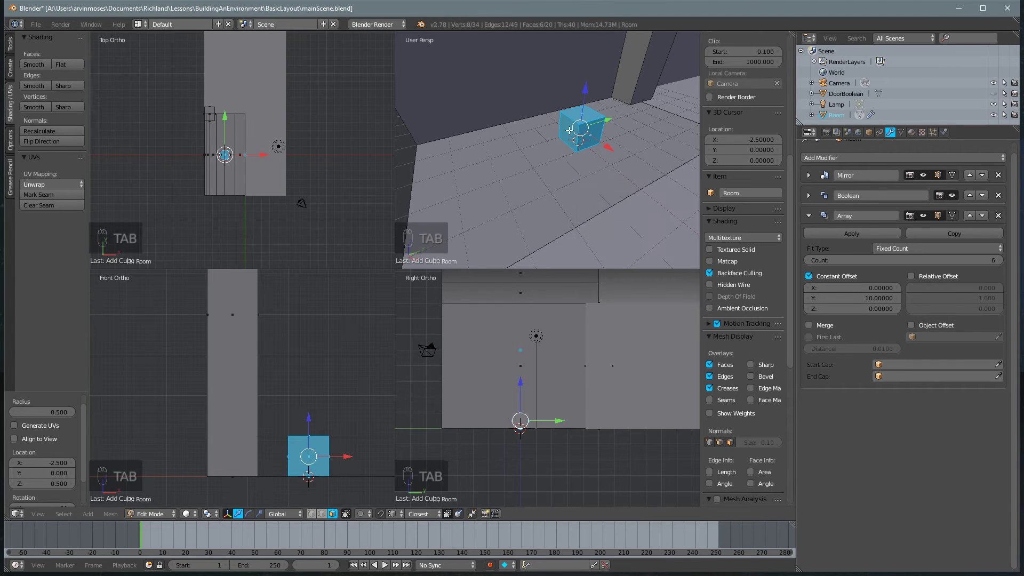
middle_drag(640, 160, 625, 130)
Slide the crate cube across the floor toward the wall, about −0.83 X and −3.41 Y, keeping Z fixed.
key(g)
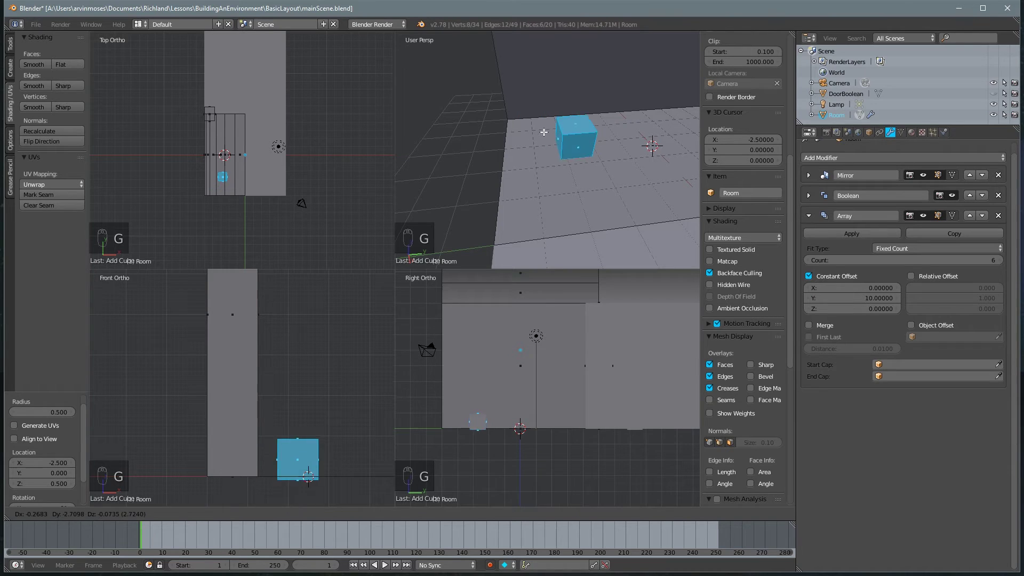
click(620, 136)
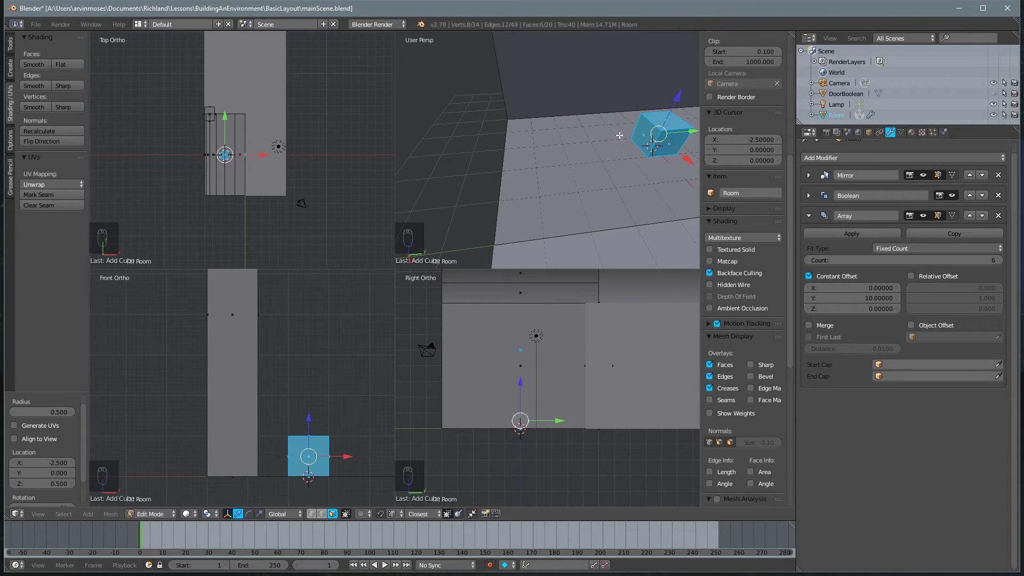
key(g)
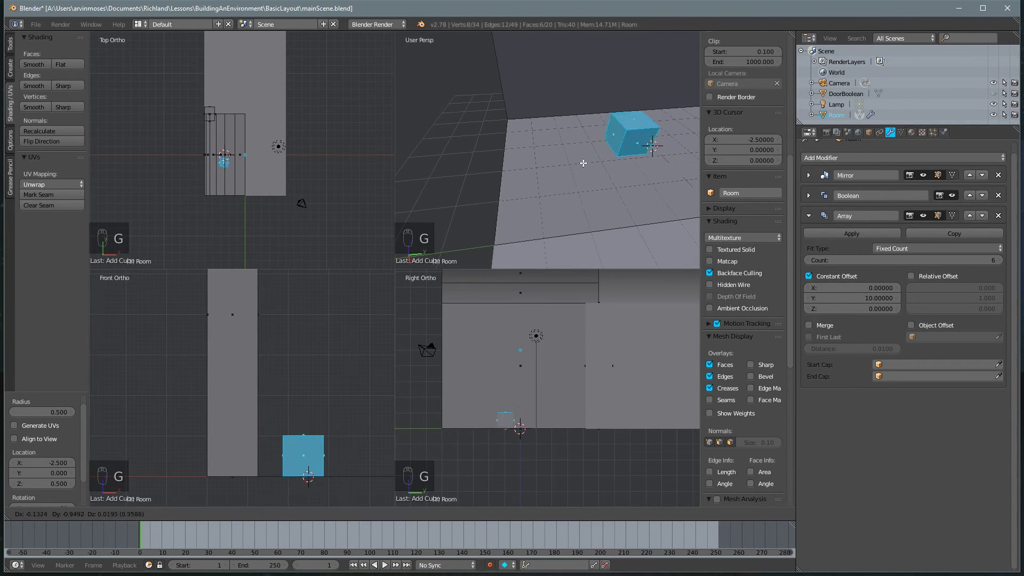
right_click(634, 146)
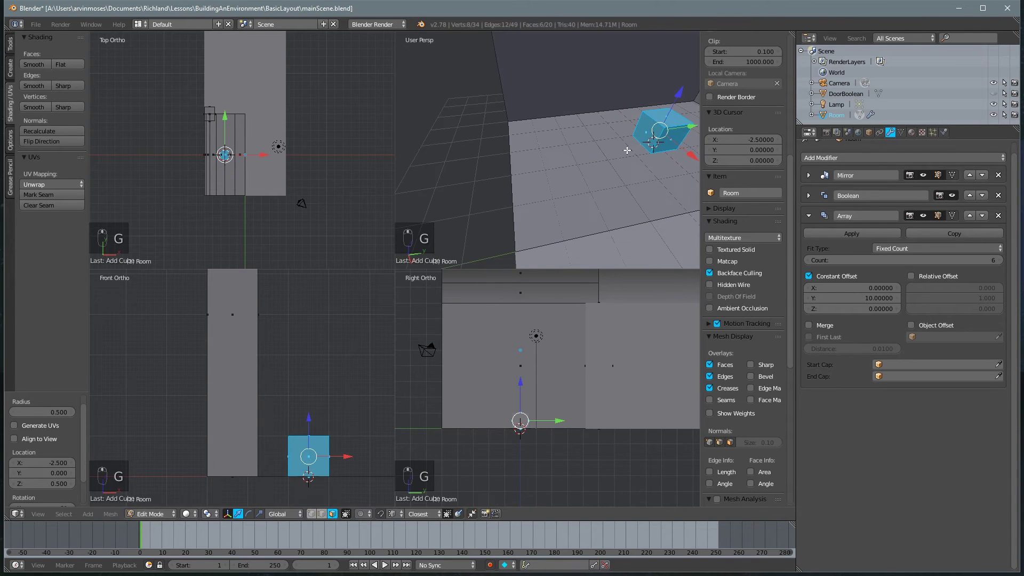
middle_drag(634, 145, 596, 154)
key(g)
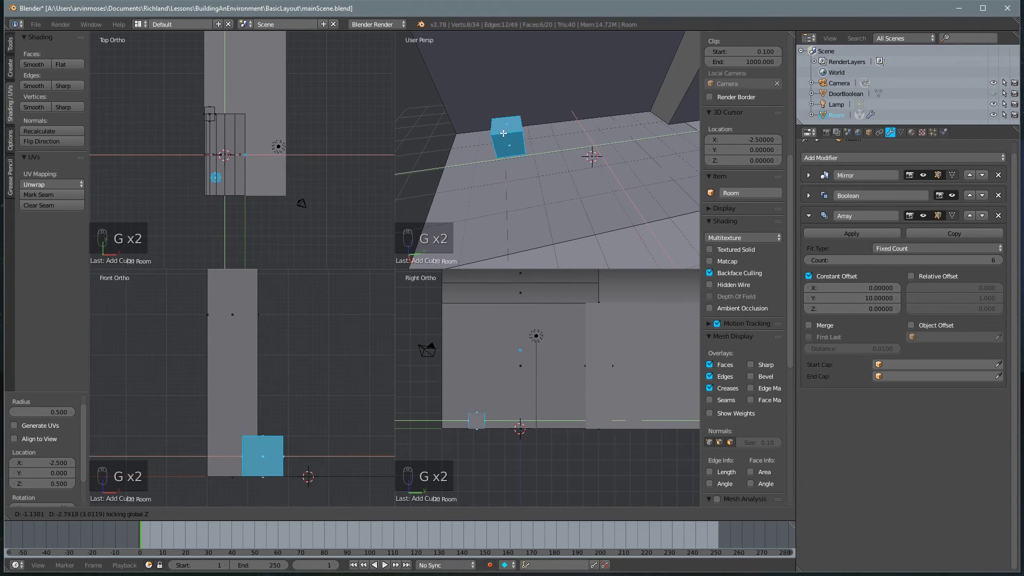
key(shift+z)
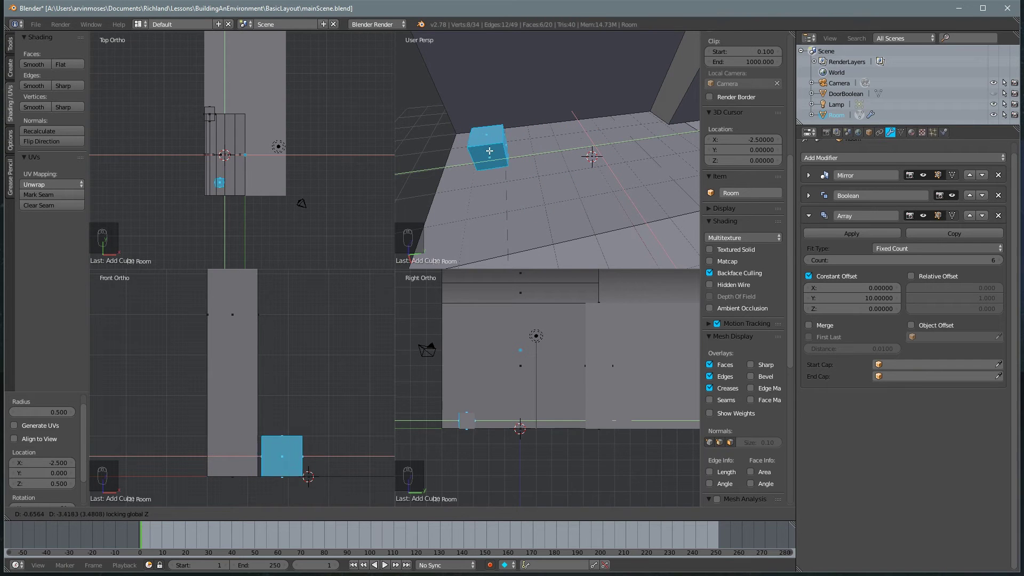
click(480, 157)
middle_drag(480, 158, 530, 158)
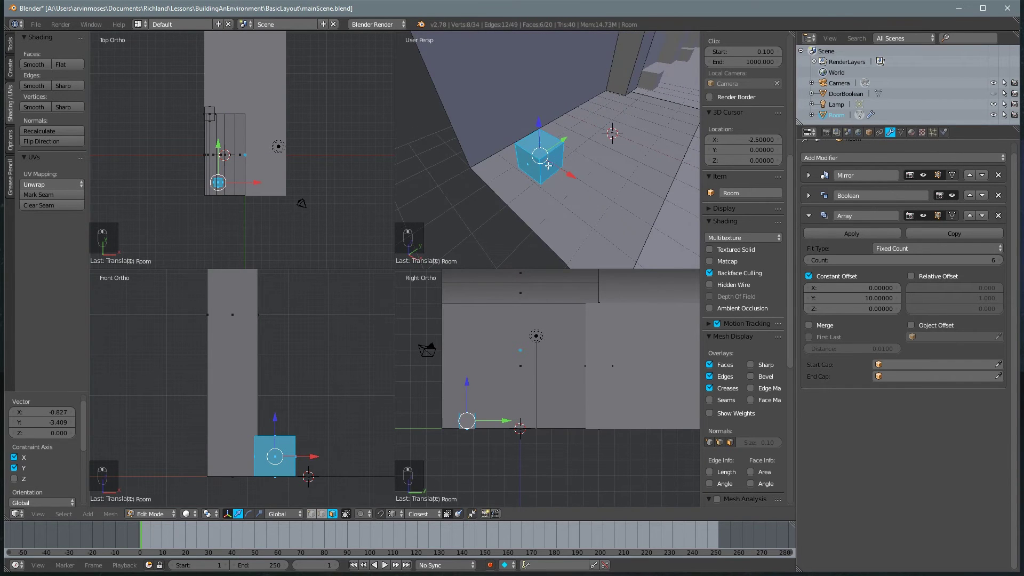
key(g)
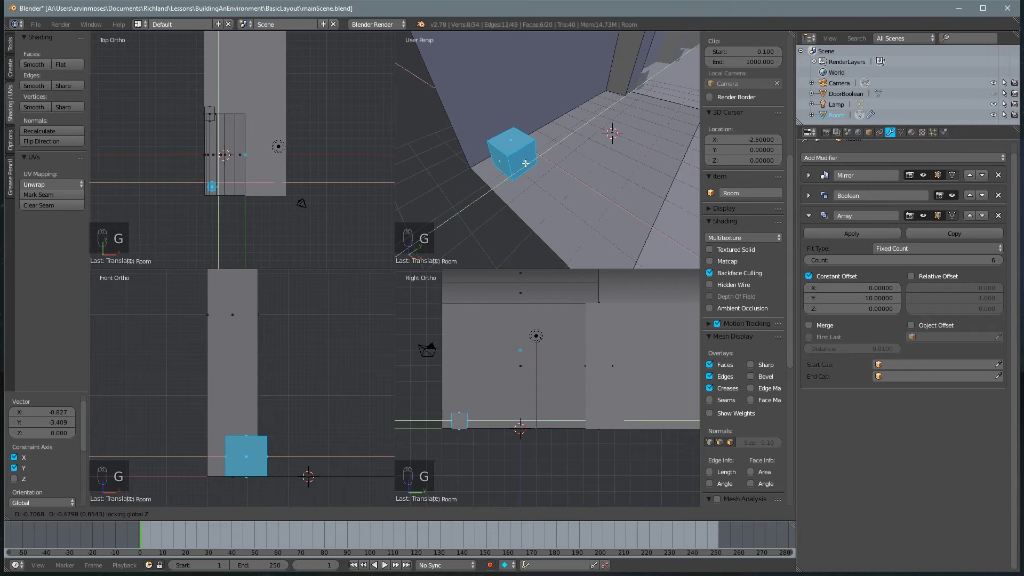
click(527, 161)
Toggle Edit Mode off and on, then select the cube's top face.
middle_drag(527, 162, 549, 131)
click(519, 117)
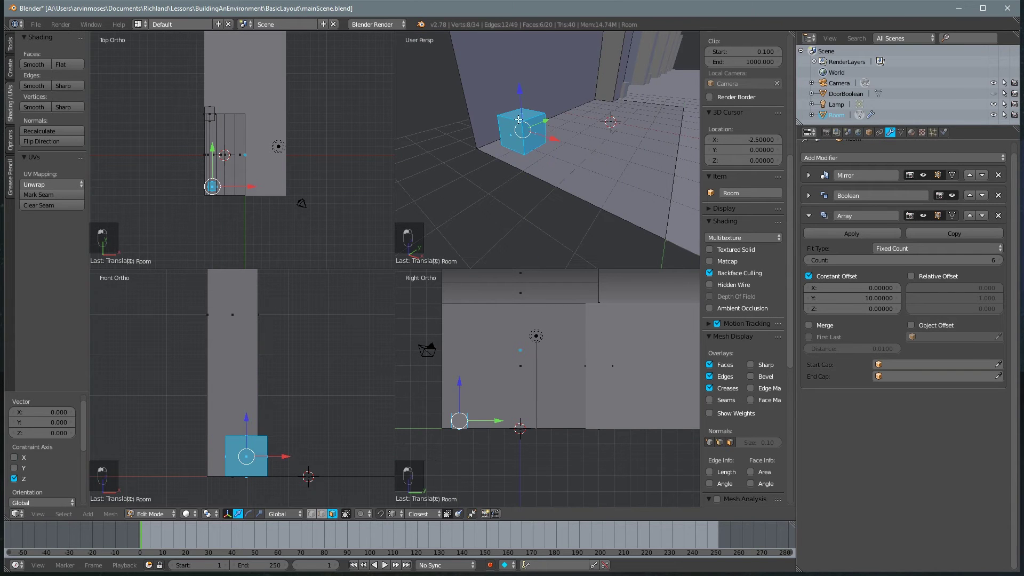
key(Tab)
key(Tab)
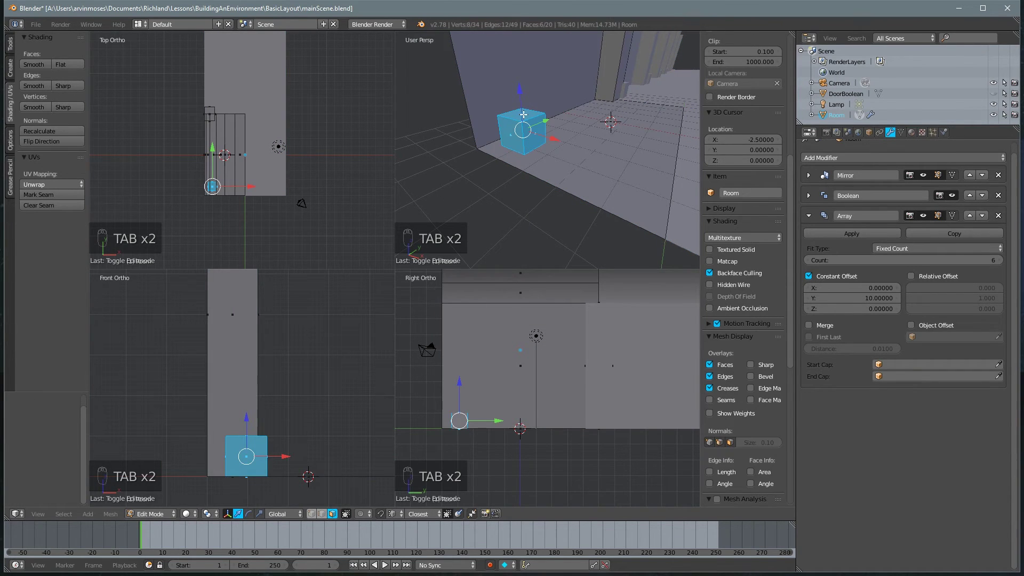
right_click(527, 114)
key(shift+a)
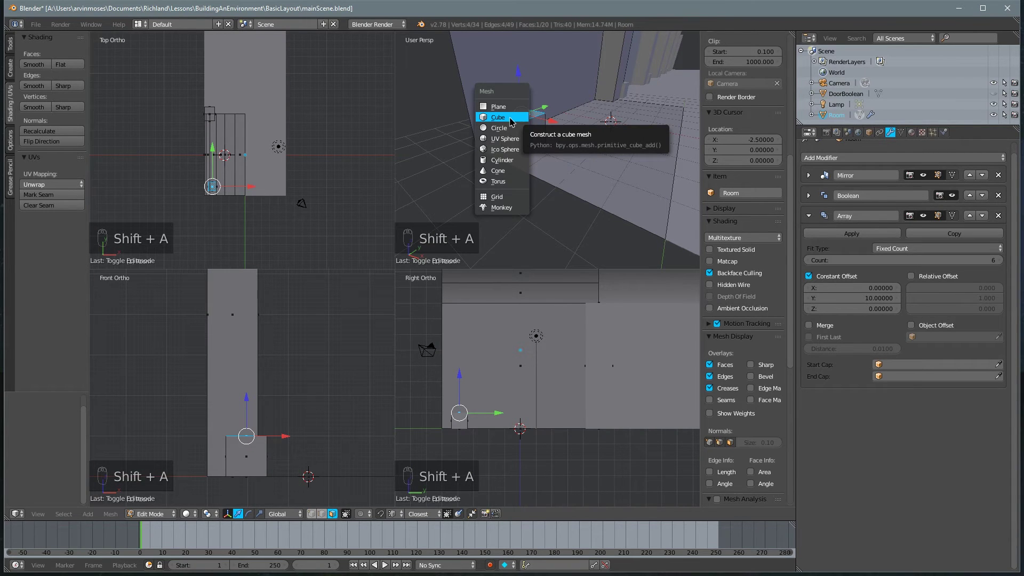
Select the crate and duplicate it, then delete the misplaced copy's faces.
right_click(538, 137)
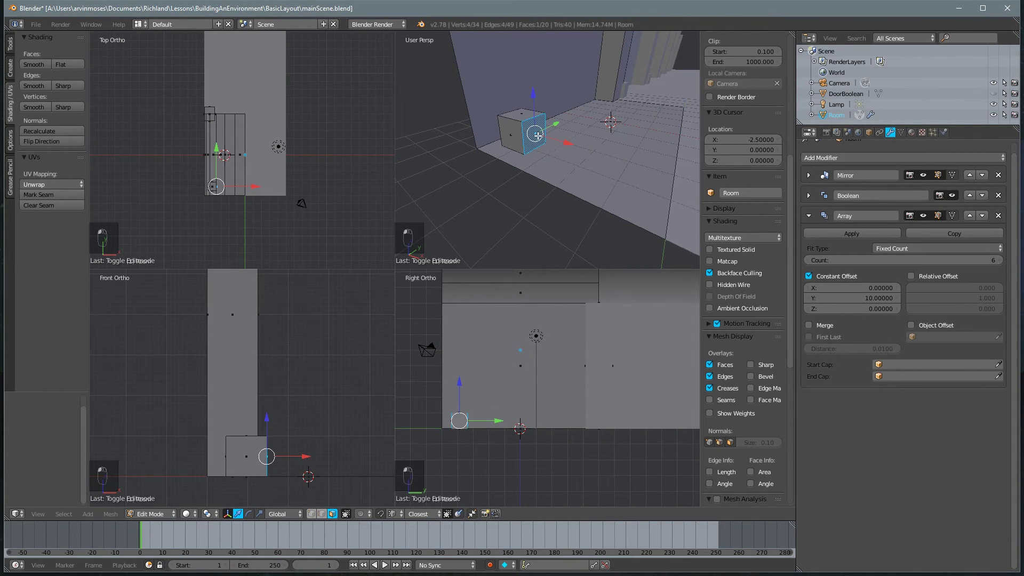
key(l)
middle_drag(527, 128, 504, 109)
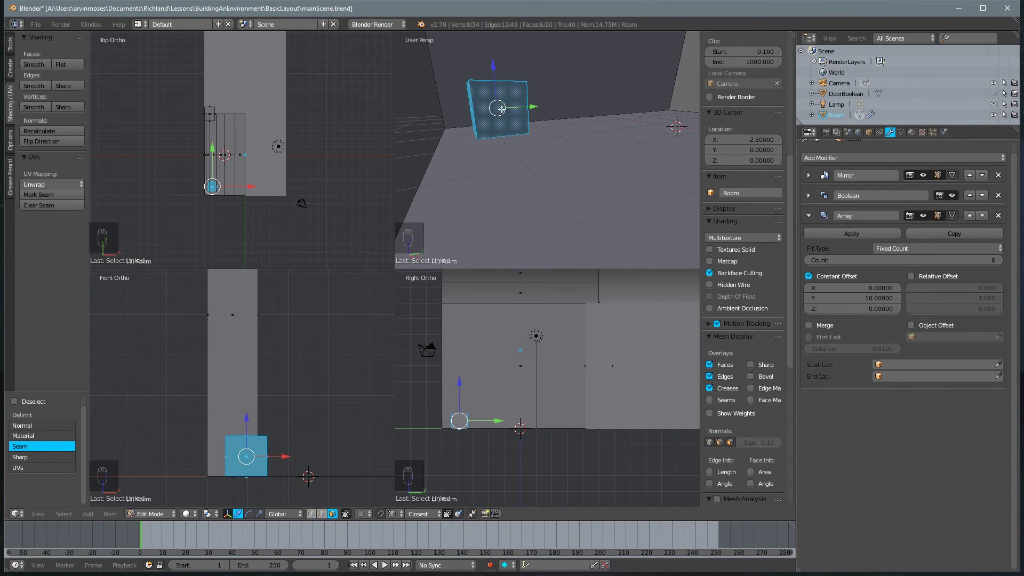
key(shift+d)
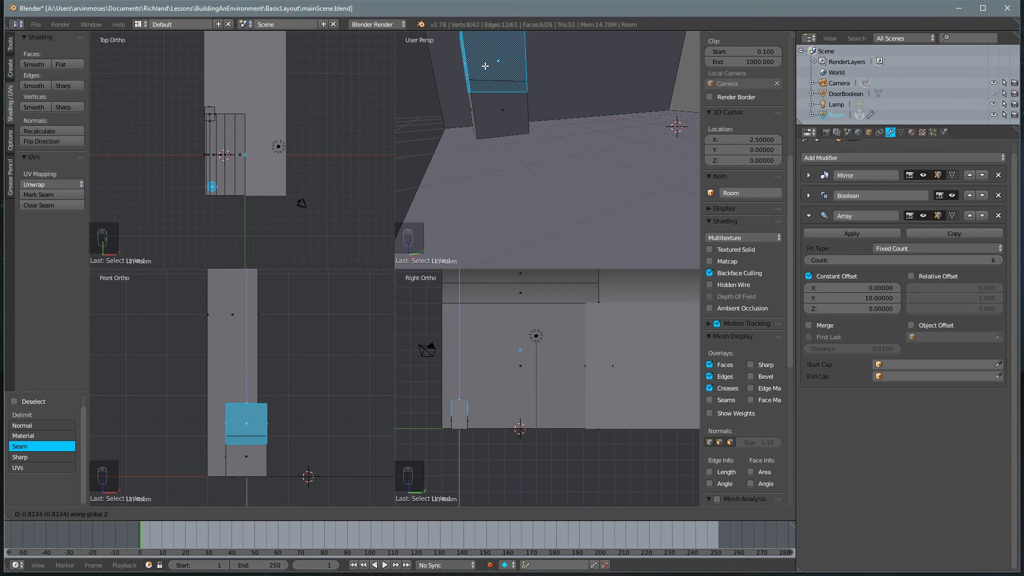
click(485, 66)
key(x)
click(485, 66)
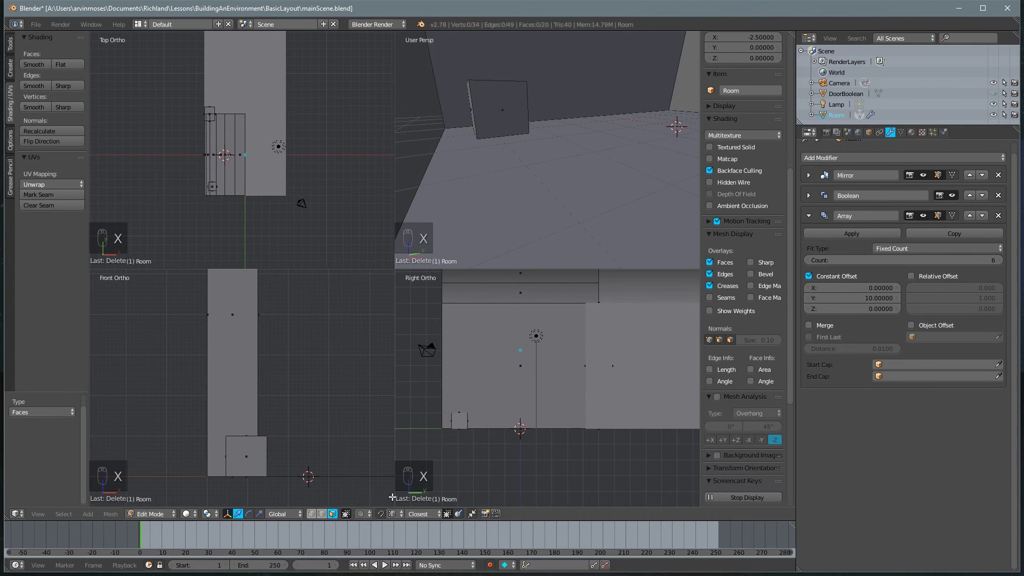
Set snapping to Increment and stack a copy of the crate 1 unit above the first.
click(393, 514)
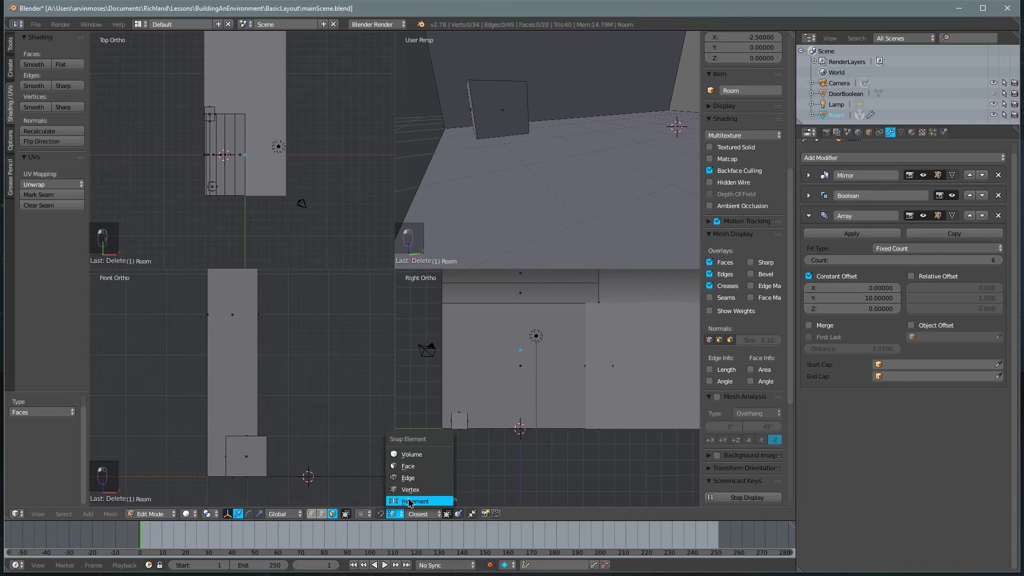
click(411, 501)
middle_drag(479, 178, 505, 137)
key(l)
key(shift+d)
key(z)
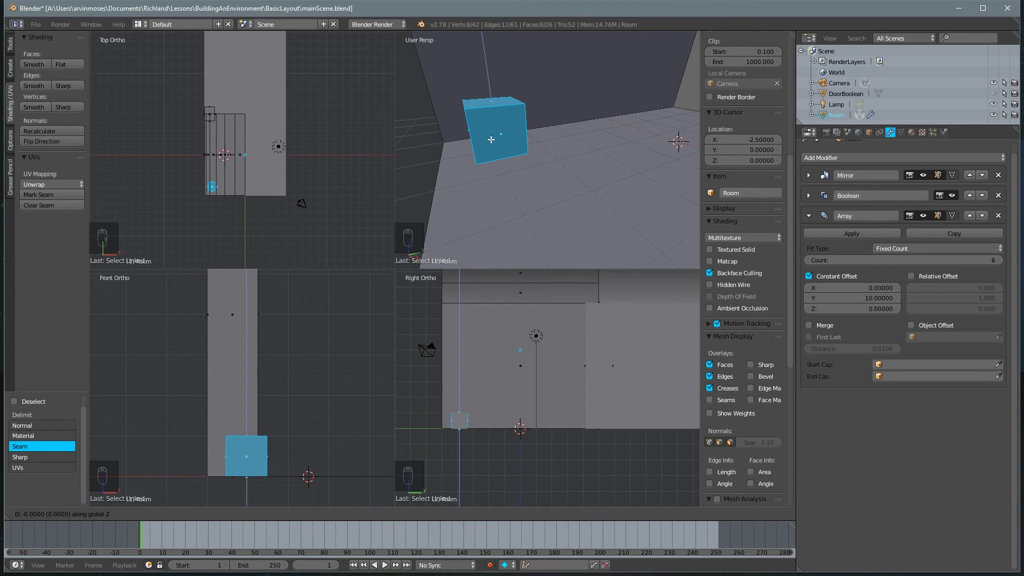
click(489, 103)
middle_drag(490, 103, 535, 141)
Twist the upper crate about 11° around Z, then select the room's floor face.
key(r)
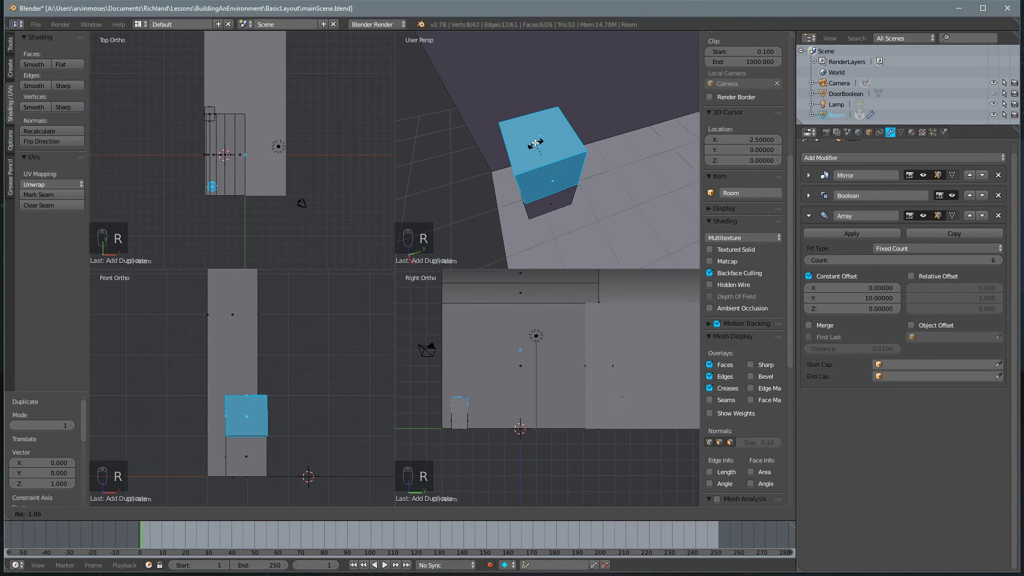
key(z)
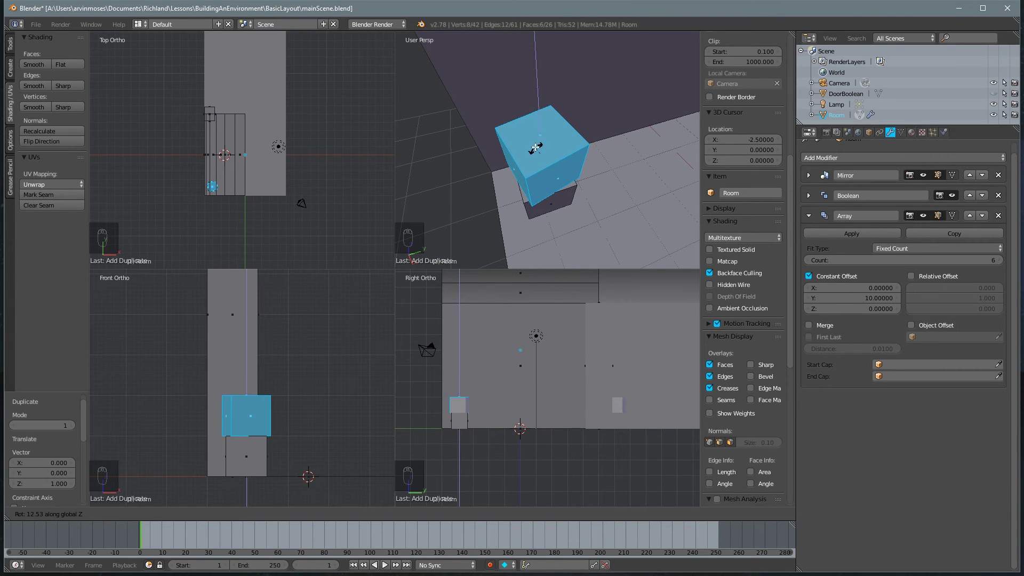
click(533, 145)
mouse_move(533, 146)
middle_down()
mouse_move(580, 144)
mouse_move(509, 155)
mouse_move(528, 157)
mouse_move(535, 128)
mouse_move(520, 139)
middle_up()
key(a)
right_click(526, 142)
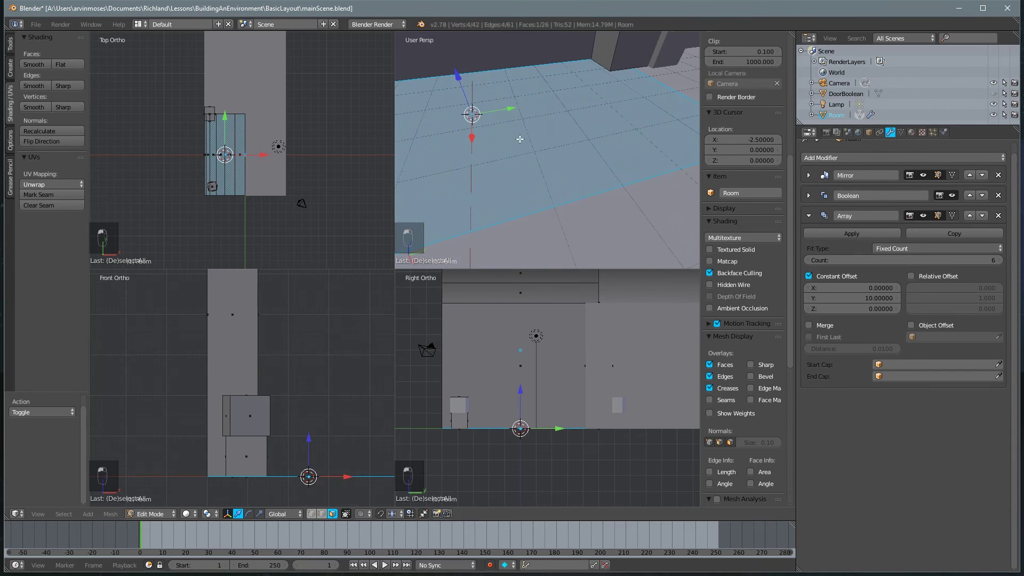
Add a cylinder with 16 vertices, radius 0.5 and depth 1.5.
key(shift+a)
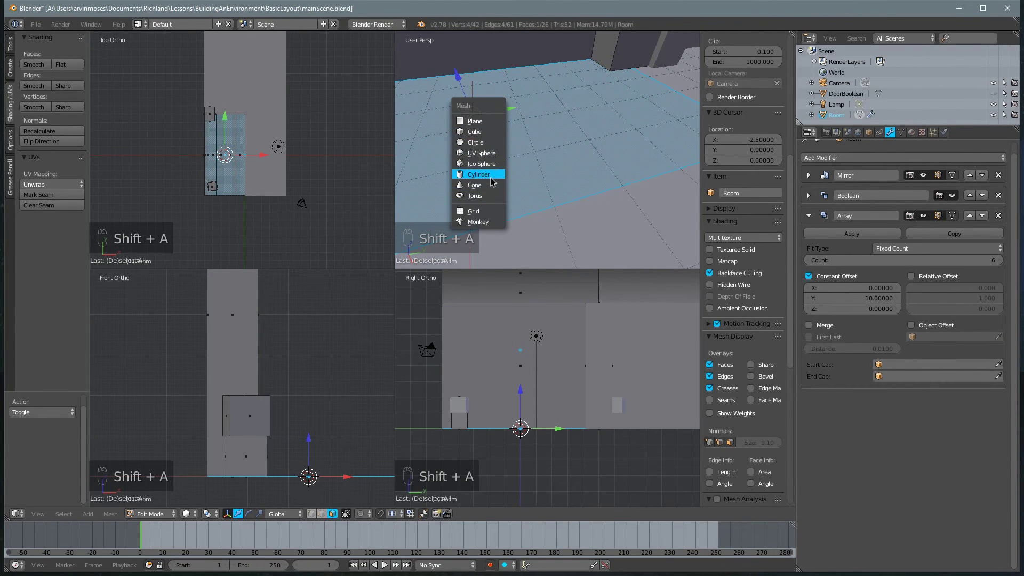
click(487, 175)
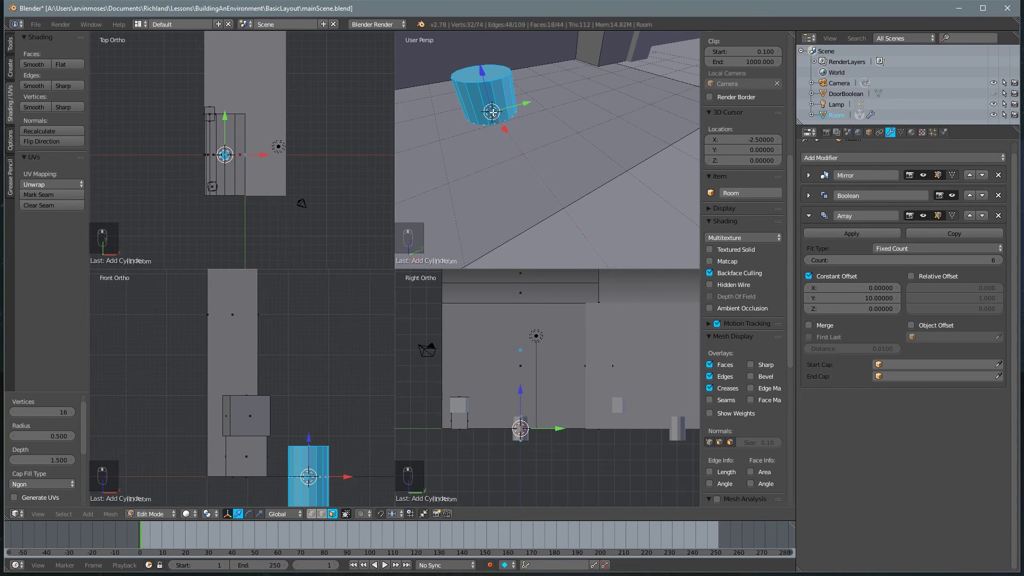
key(F6)
click(620, 132)
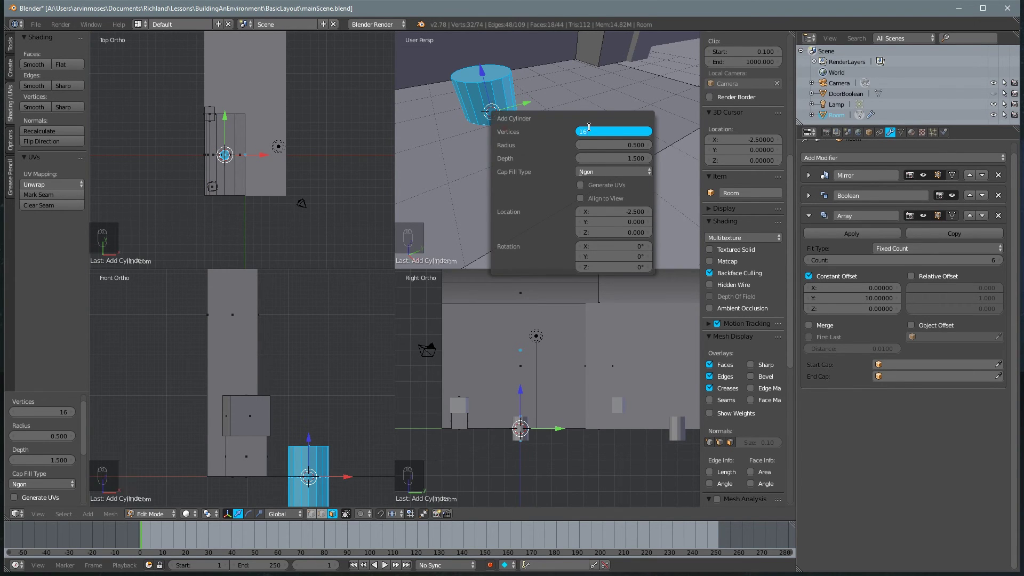
key(Tab)
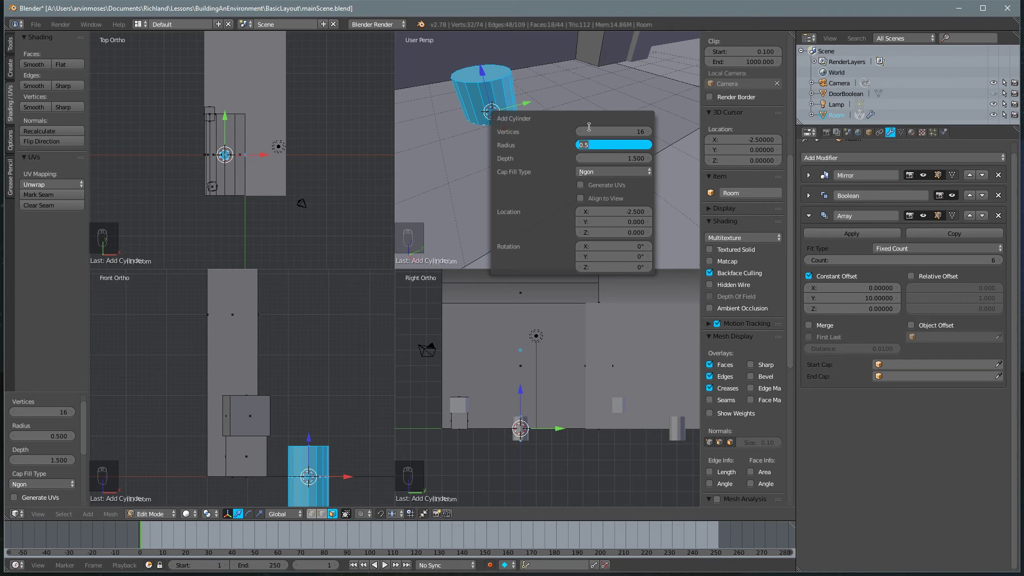
key(Tab)
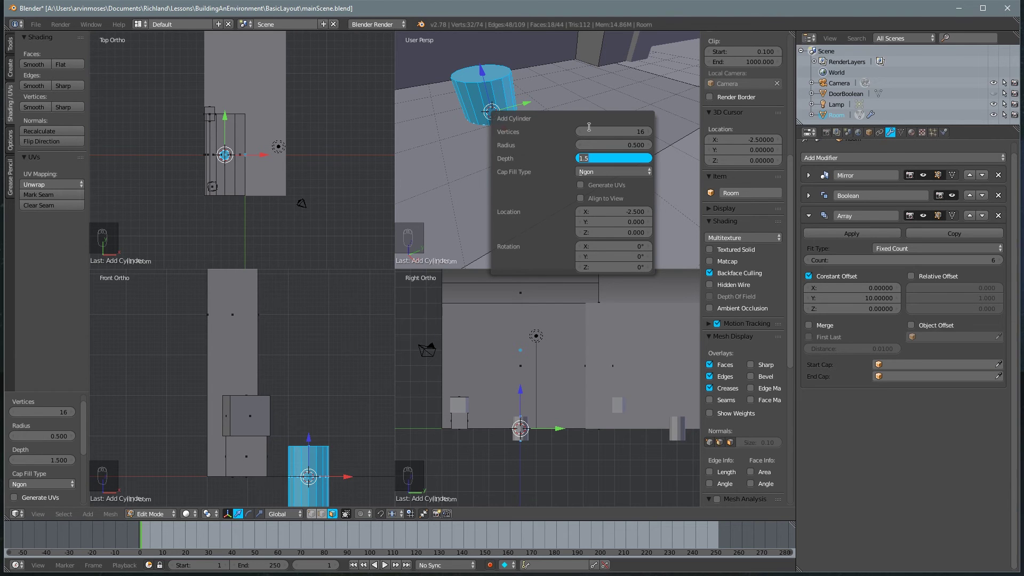
key(Return)
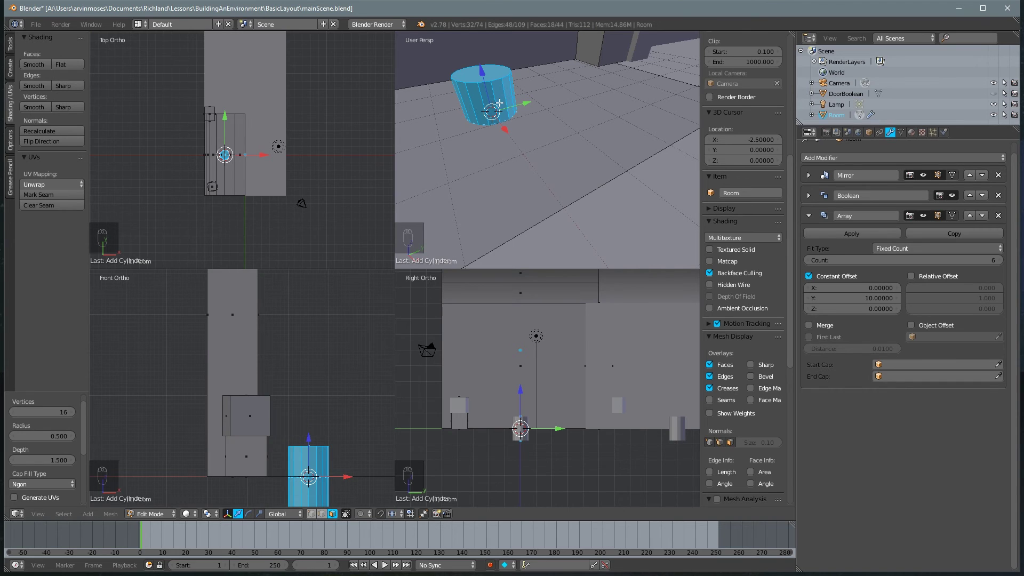
Raise the cylinder to Z location 0.75 so it stands on the floor.
key(F6)
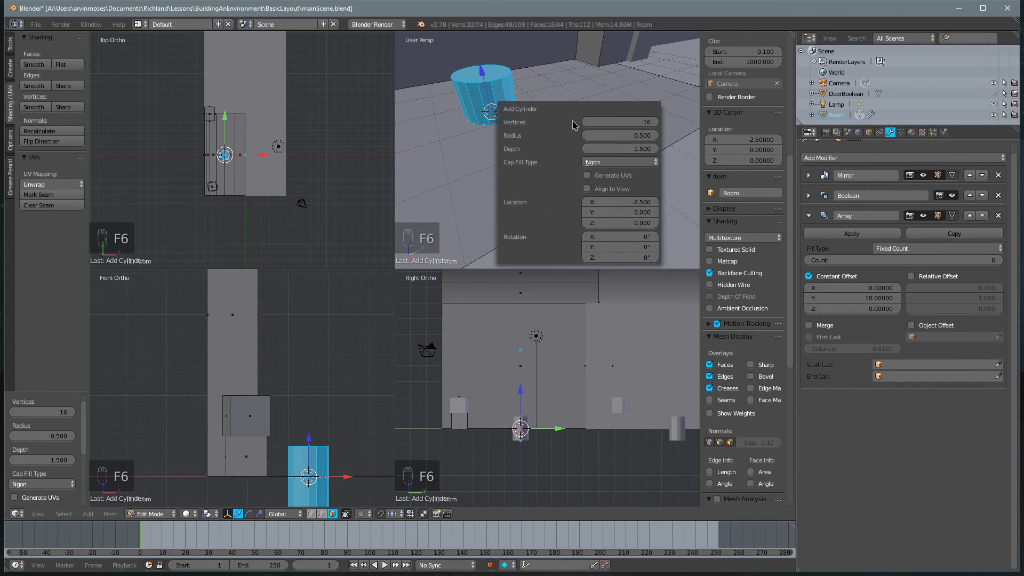
click(631, 223)
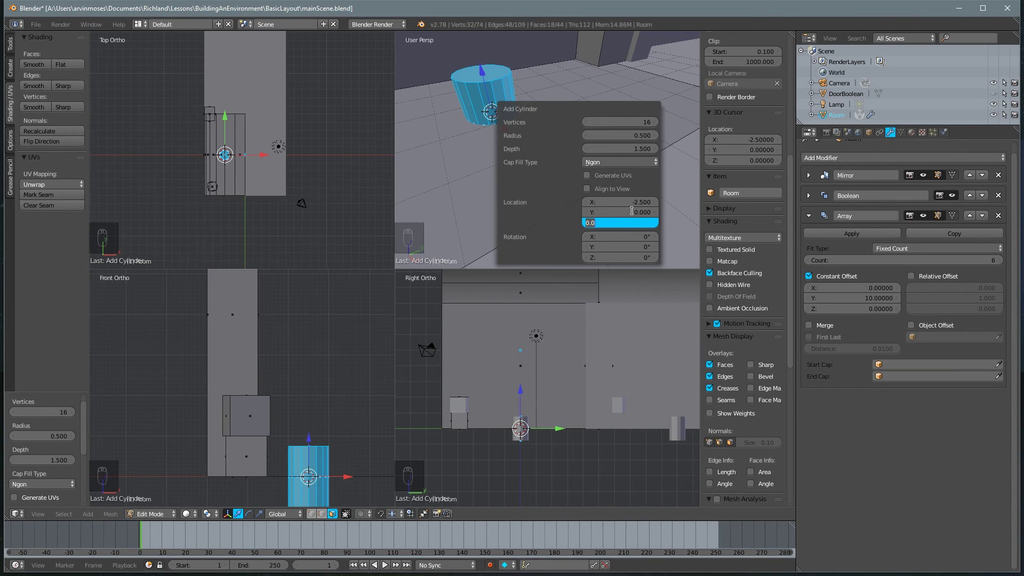
text(.75)
key(Return)
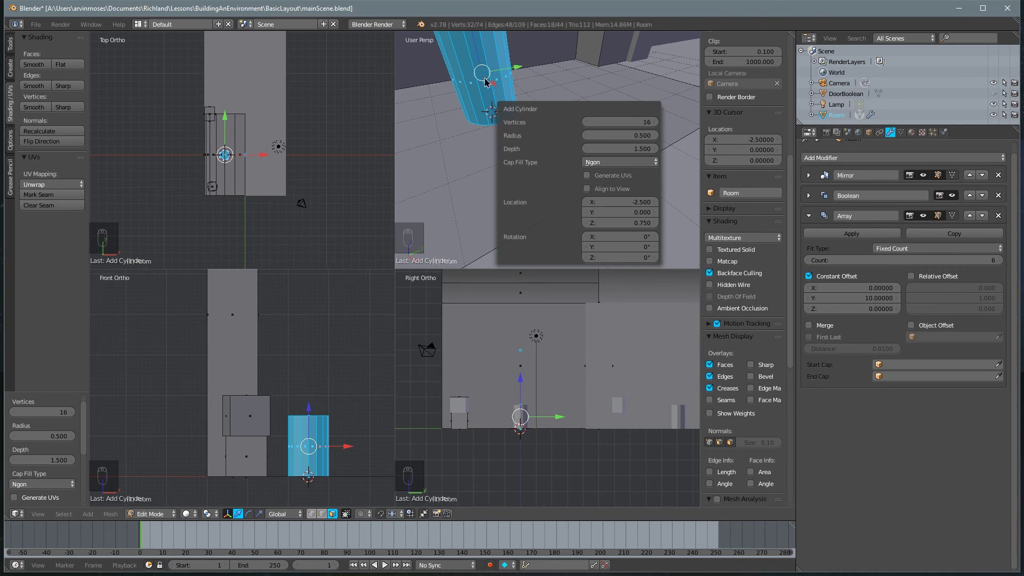
middle_drag(476, 96, 548, 84)
scroll(508, 92, down, 2)
scroll(547, 84, up, 2)
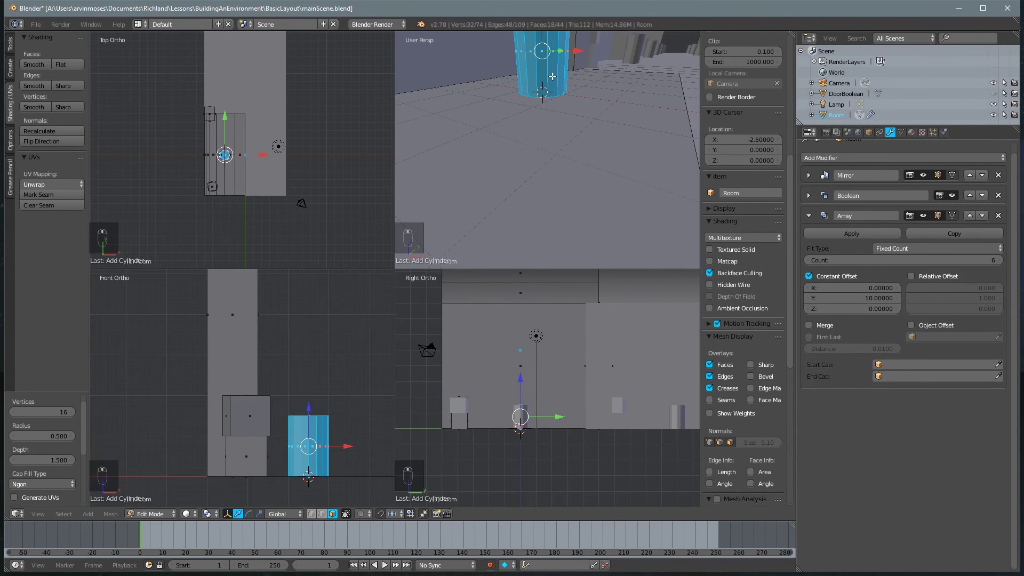
key(ctrl+r)
Loop-cut the cylinder at its middle and scale that loop to 1.285 for a barrel bulge.
click(547, 59)
click(550, 59)
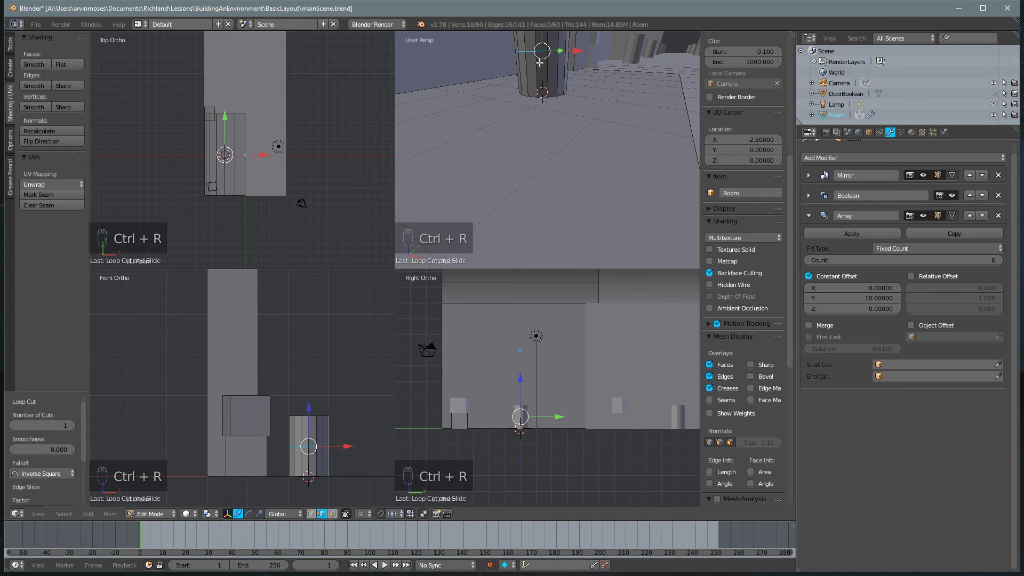
middle_drag(550, 59, 607, 90)
key(s)
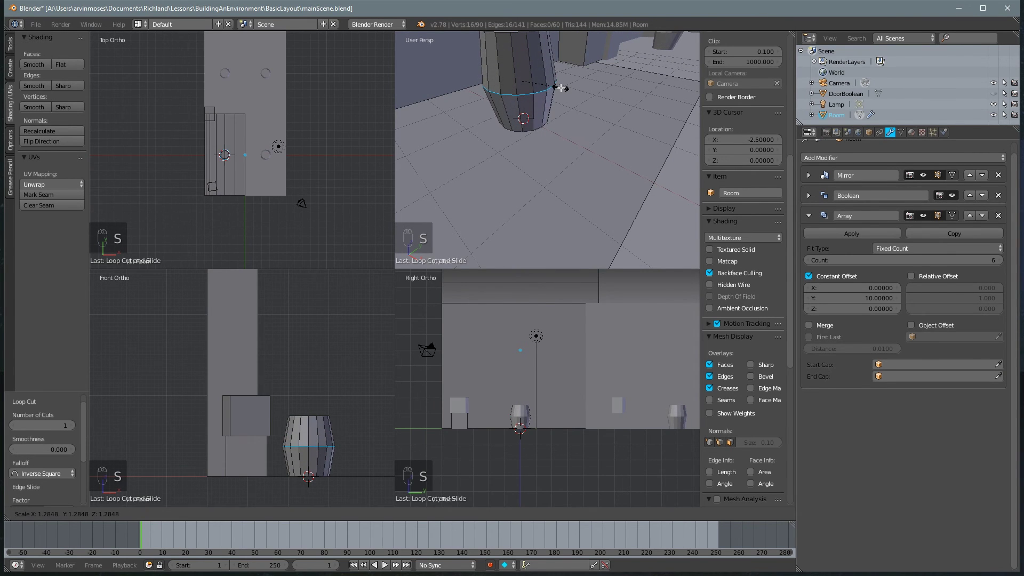
click(560, 88)
middle_drag(560, 88, 526, 153)
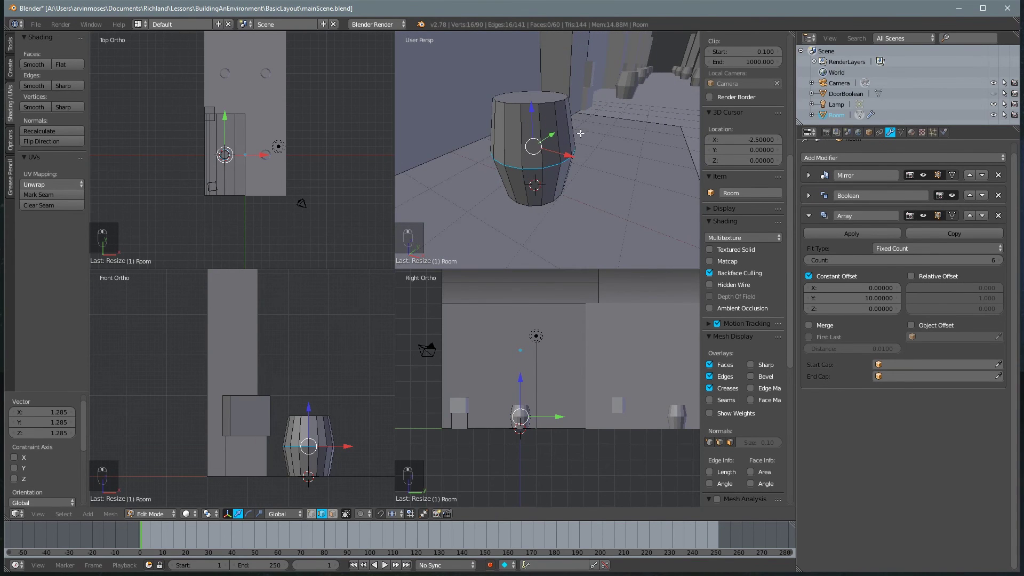
middle_drag(581, 133, 507, 111)
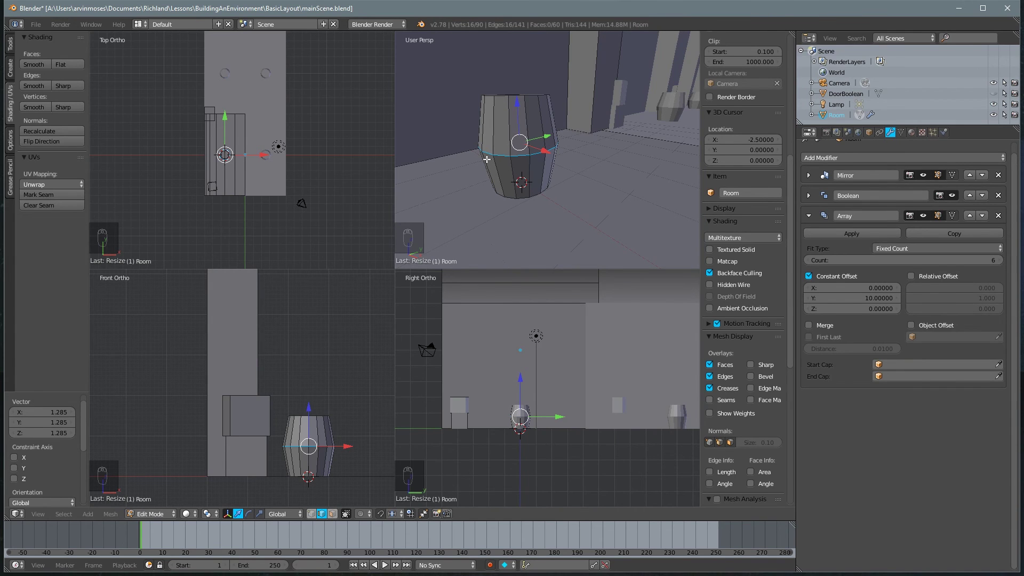
mouse_move(509, 159)
middle_down()
mouse_move(512, 134)
mouse_move(507, 149)
middle_up()
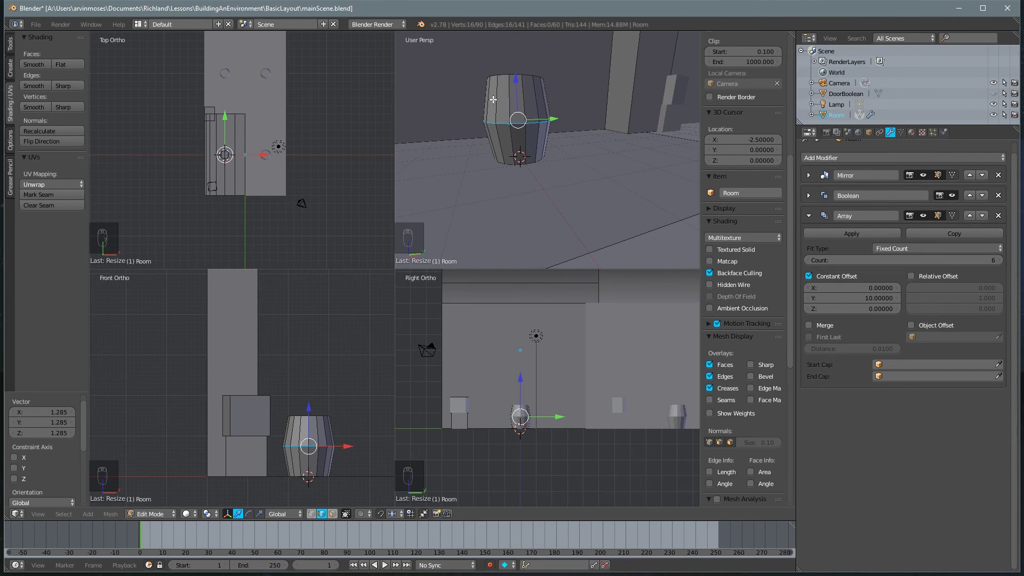
middle_drag(493, 100, 509, 128)
scroll(509, 128, up, 4)
scroll(512, 131, down, 4)
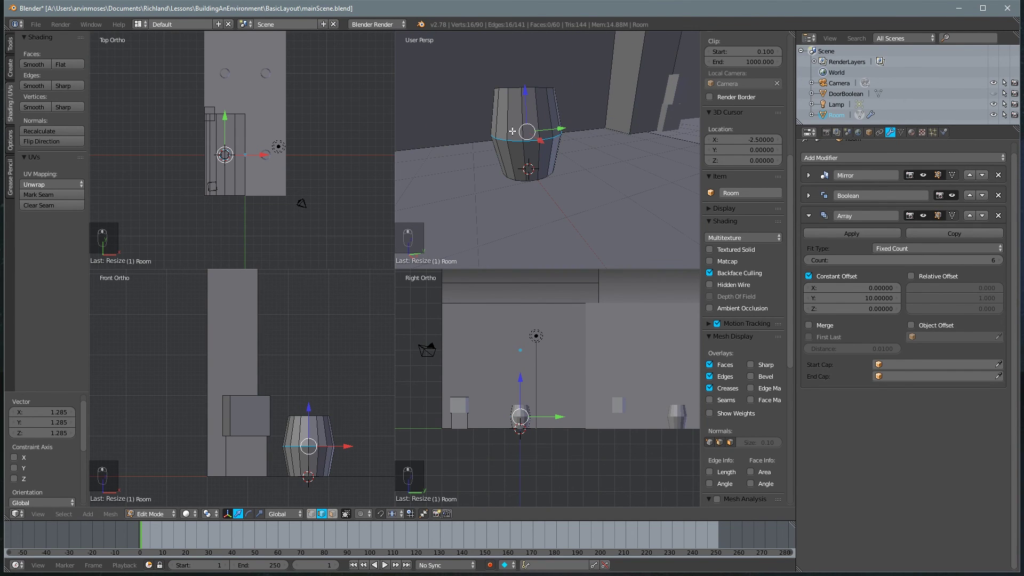
Try a 4-segment bevel on the barrel's middle loop, then undo it.
key(ctrl+b)
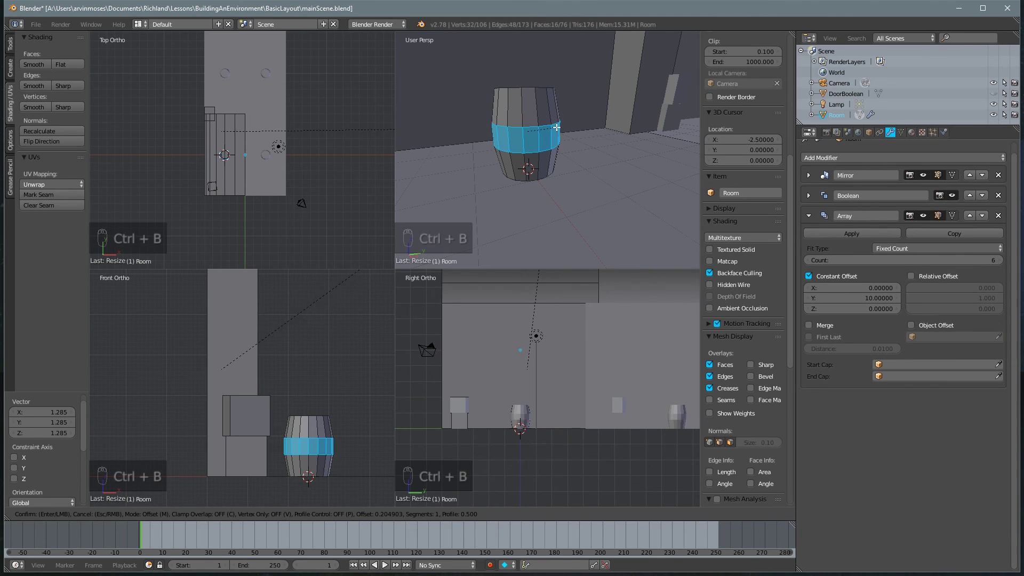
scroll(556, 127, up, 1)
scroll(556, 127, up, 1)
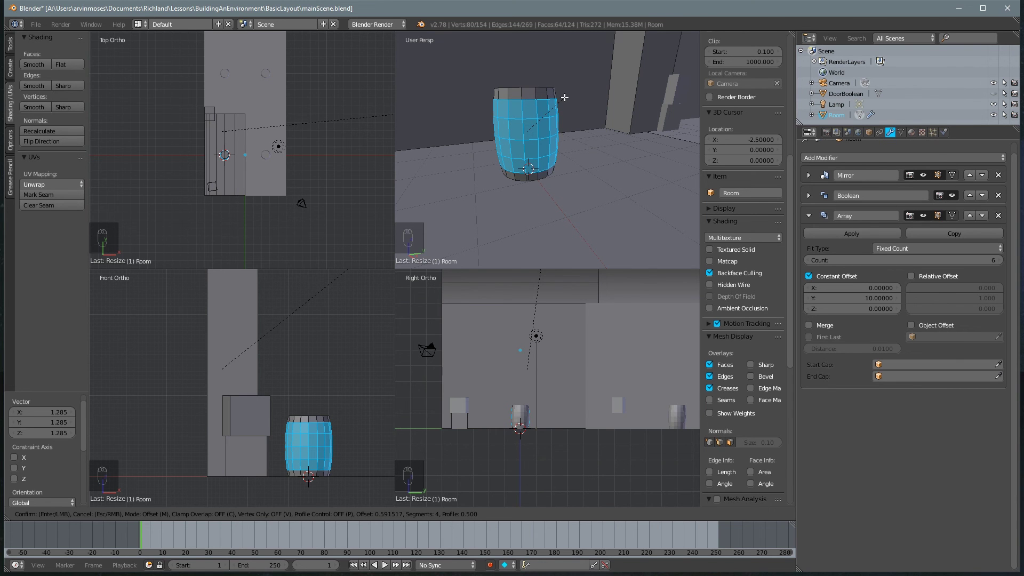
click(564, 96)
middle_drag(566, 98, 598, 109)
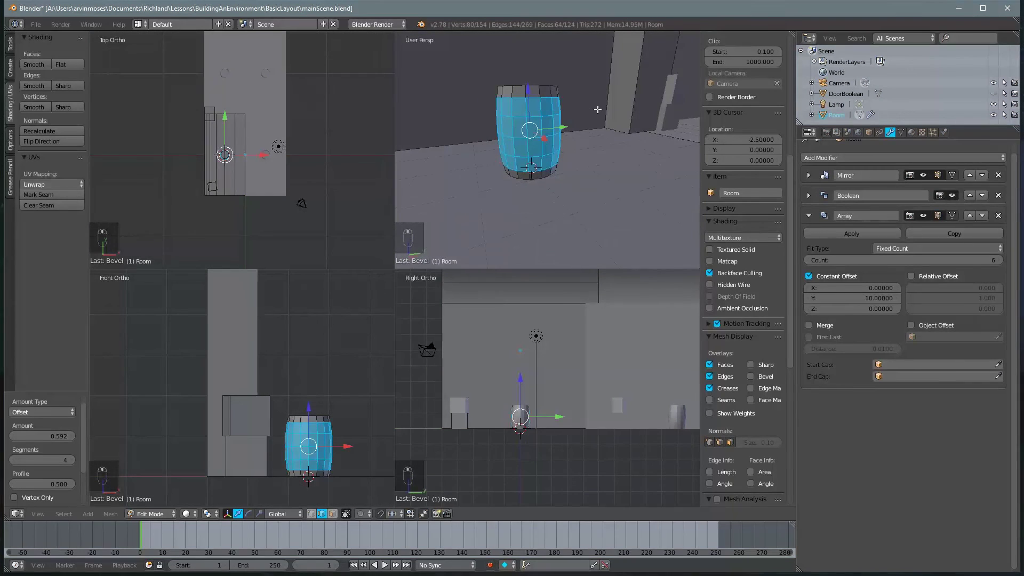
key(ctrl+z)
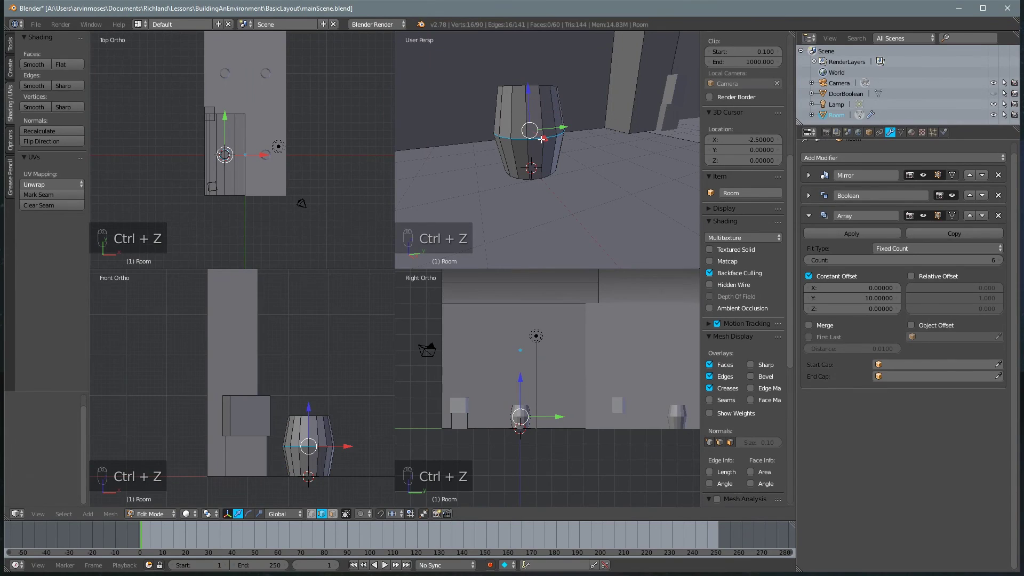
Re-bevel the middle loop at offset 0.540 and deselect everything.
key(ctrl+b)
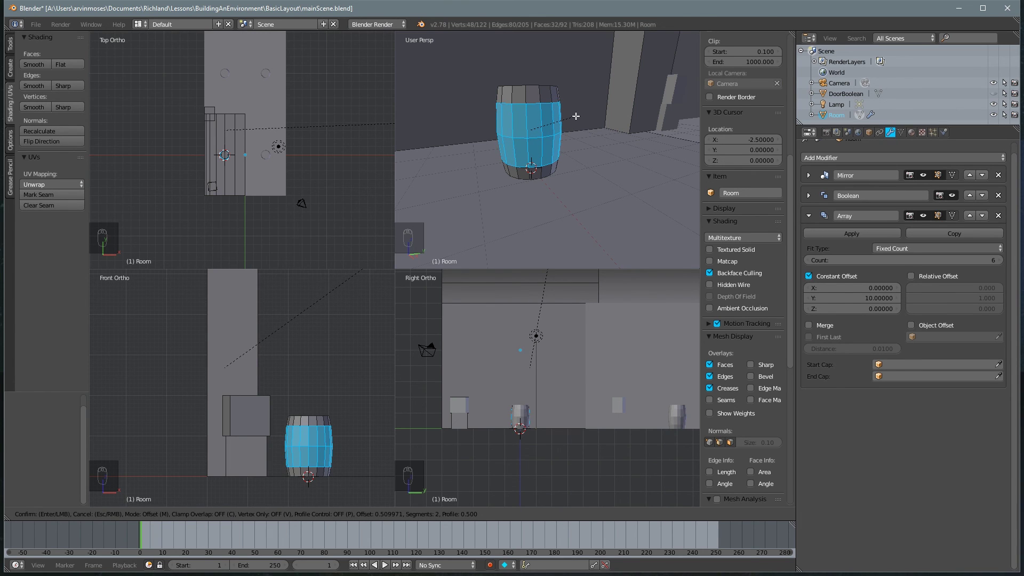
scroll(576, 116, up, 1)
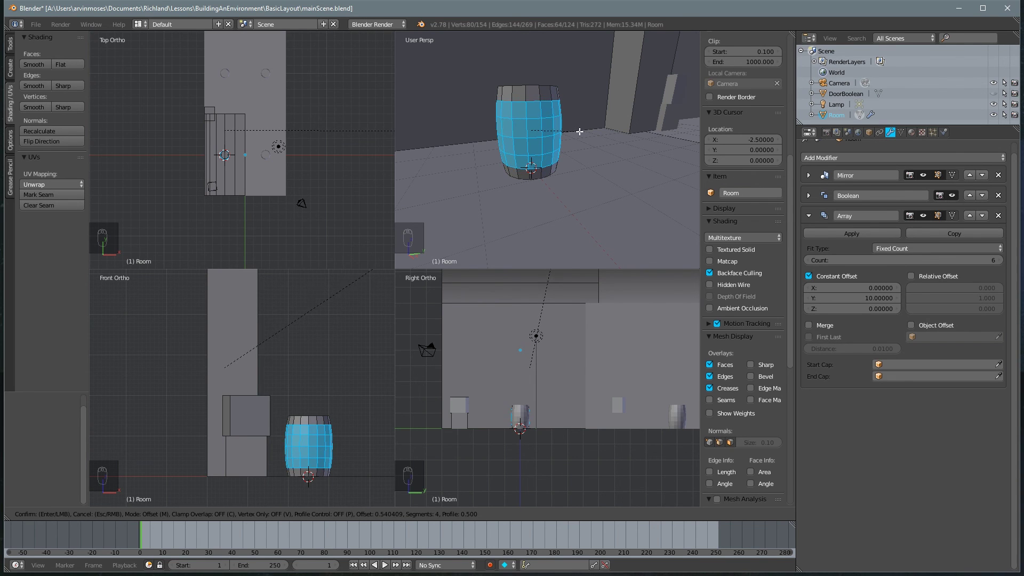
click(579, 131)
middle_drag(579, 131, 539, 152)
key(a)
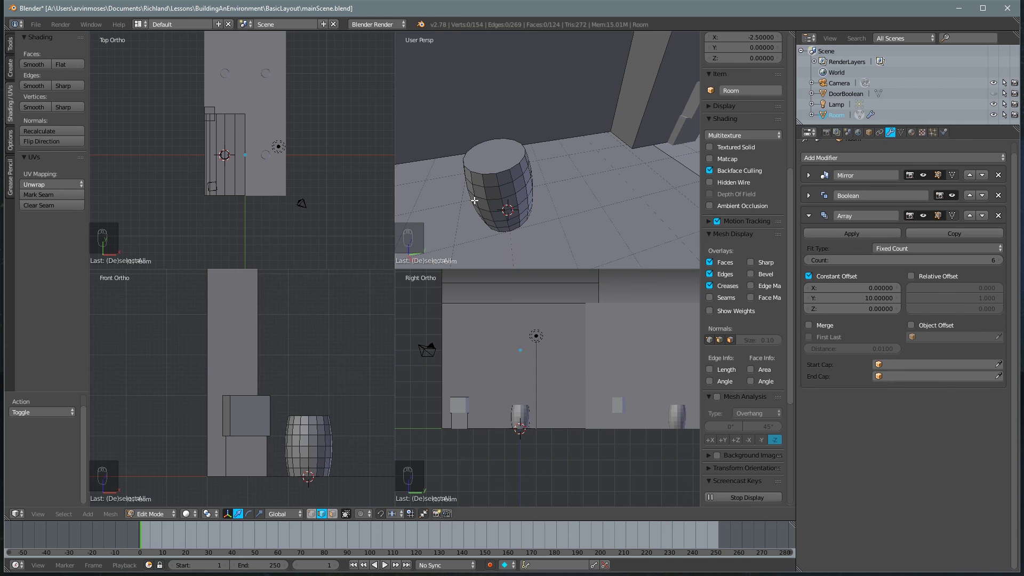
Move the whole barrel across the floor to sit beside the wall.
key(l)
middle_drag(485, 190, 514, 172)
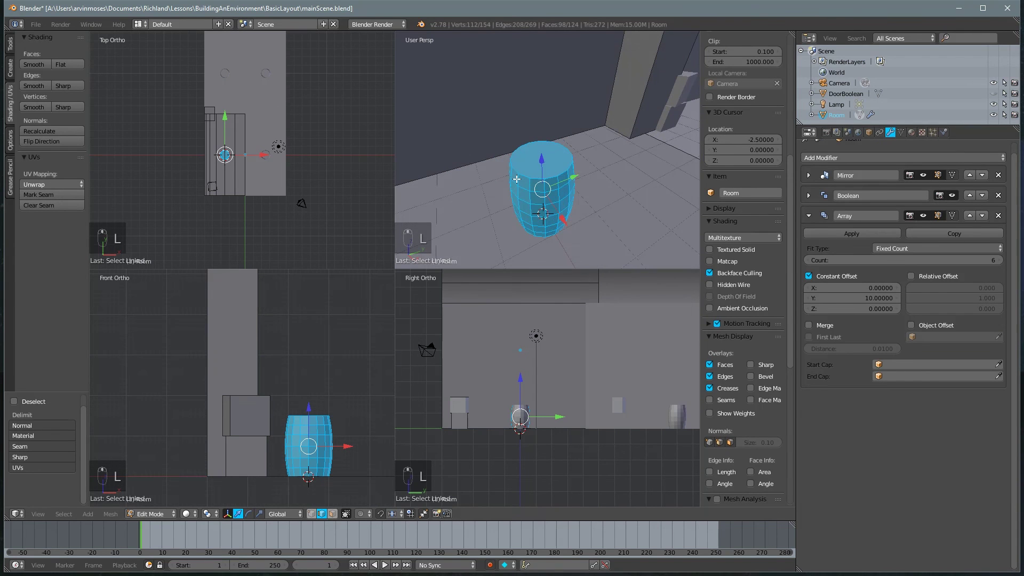
key(g)
click(587, 149)
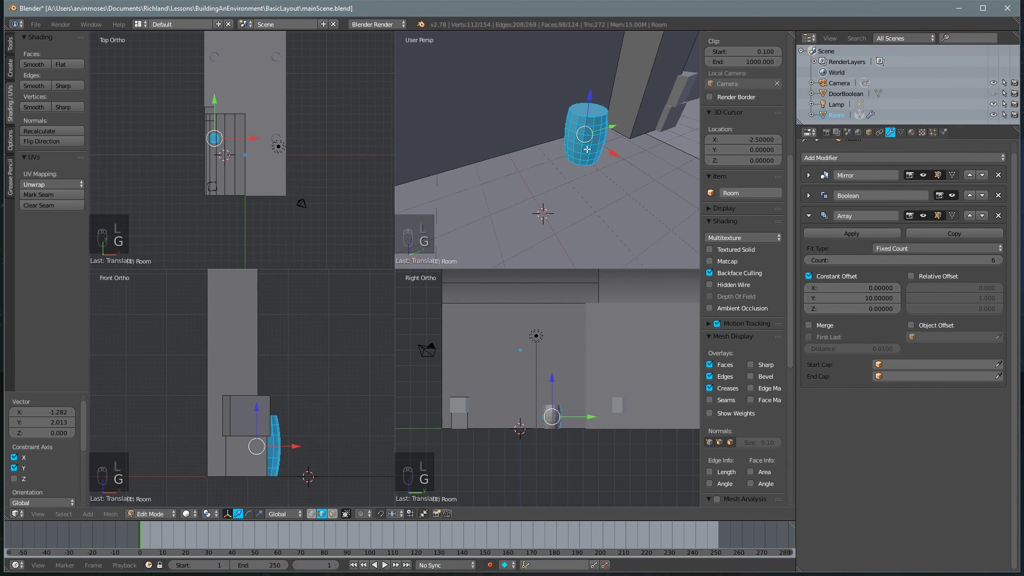
middle_drag(587, 150, 570, 146)
Duplicate the barrel along the floor beside the first, then return to Object Mode.
key(shift+d)
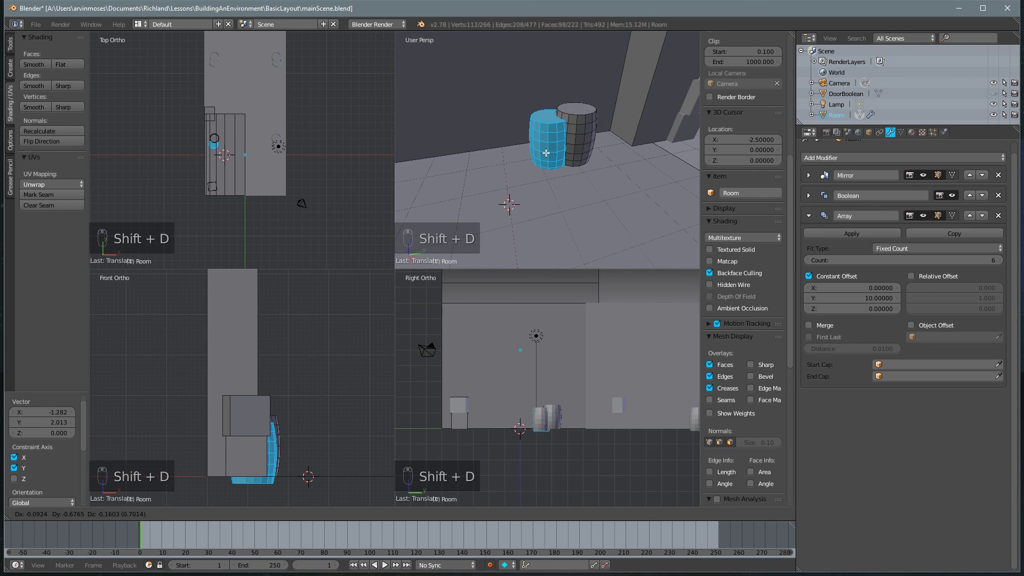
key(shift+z)
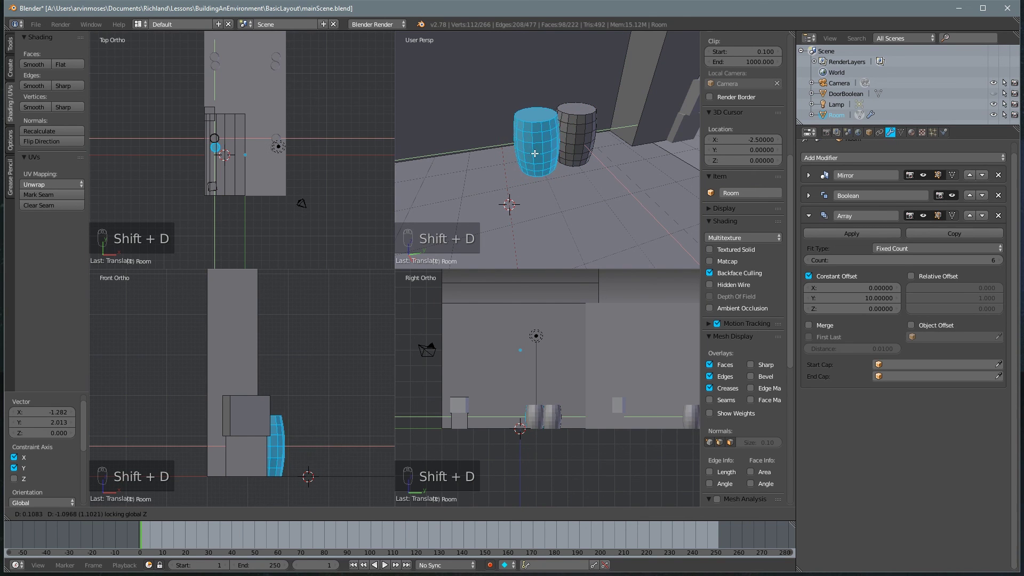
click(532, 156)
middle_drag(532, 157, 456, 168)
mouse_move(519, 142)
middle_down()
mouse_move(554, 136)
mouse_move(560, 150)
mouse_move(574, 130)
mouse_move(553, 155)
mouse_move(523, 156)
middle_up()
key(Tab)
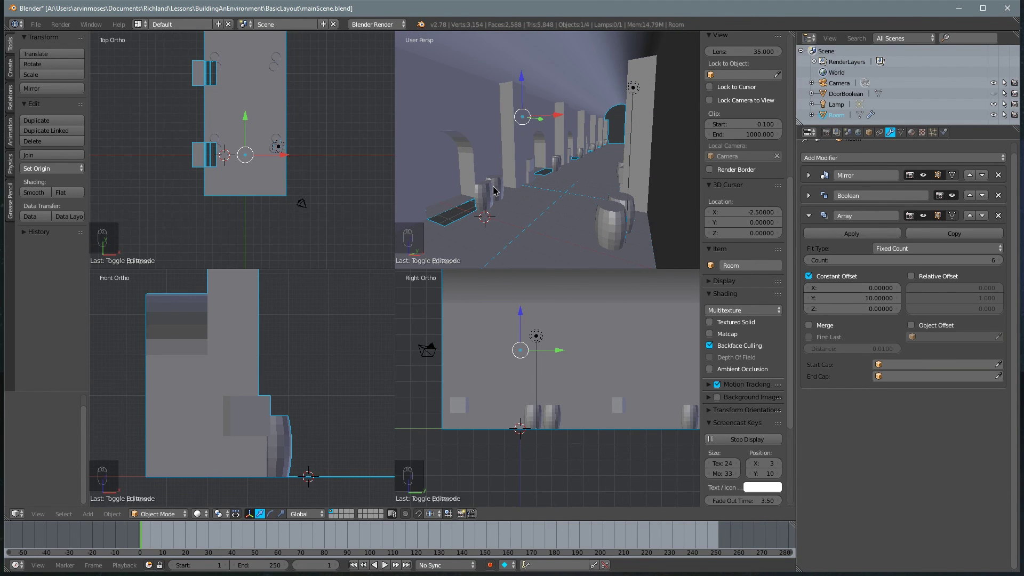